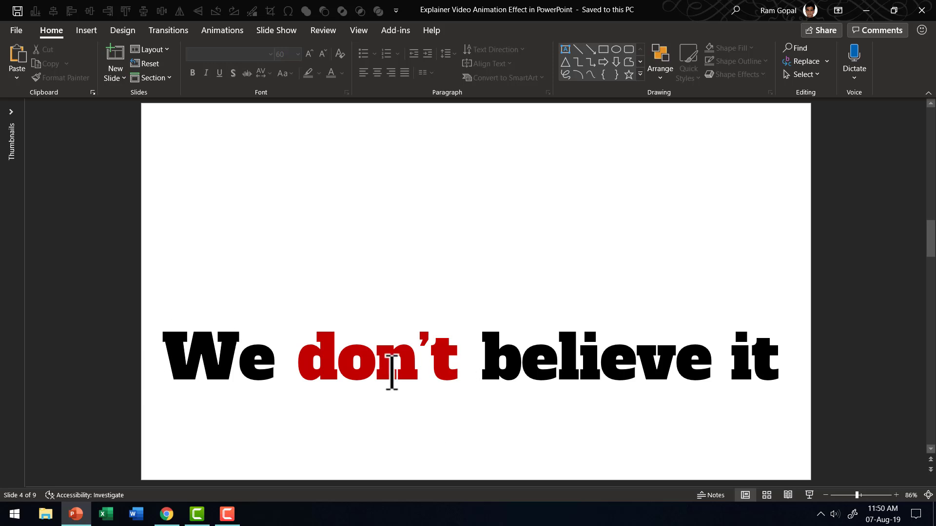
Confirm 'We', 'don't' and 'believe it' are separate text boxes, then go to slide 3 with the chain hooks
click(195, 361)
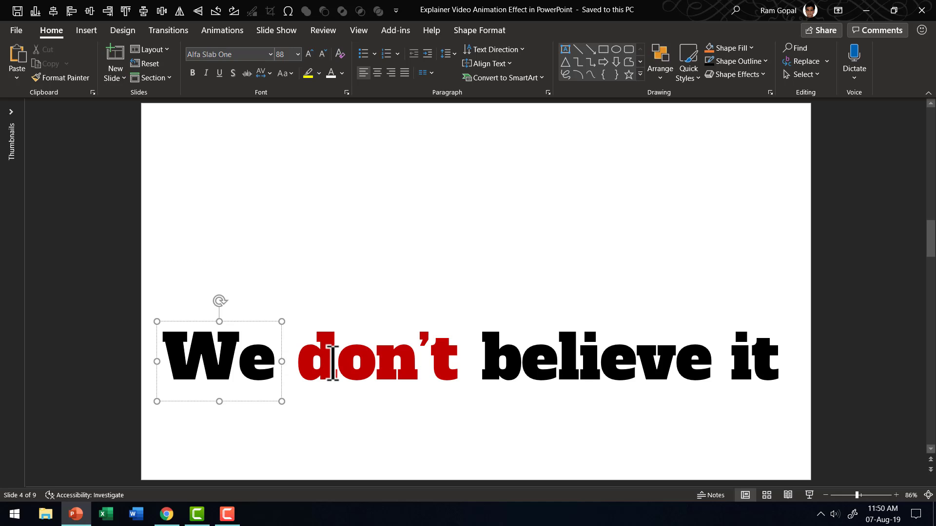
click(332, 363)
click(580, 360)
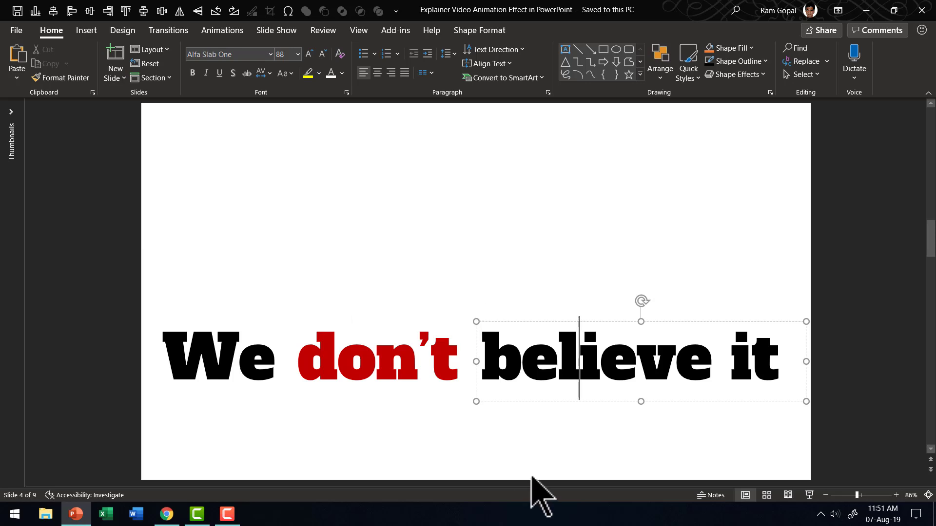
scroll(531, 477, up, 3)
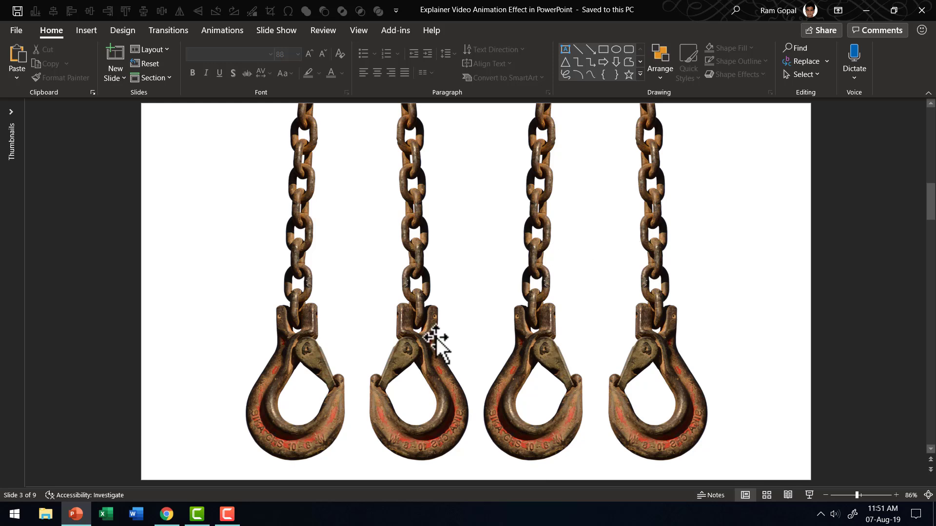
click(166, 513)
click(79, 13)
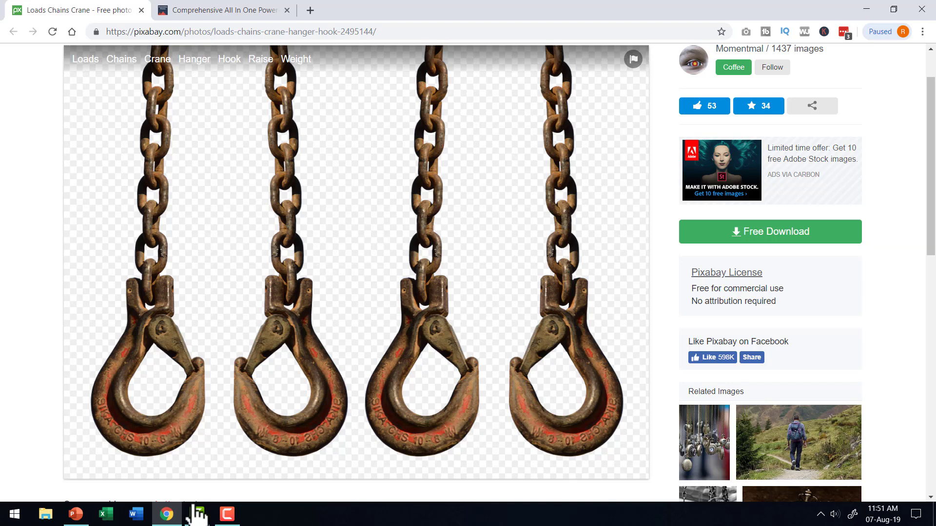
click(770, 232)
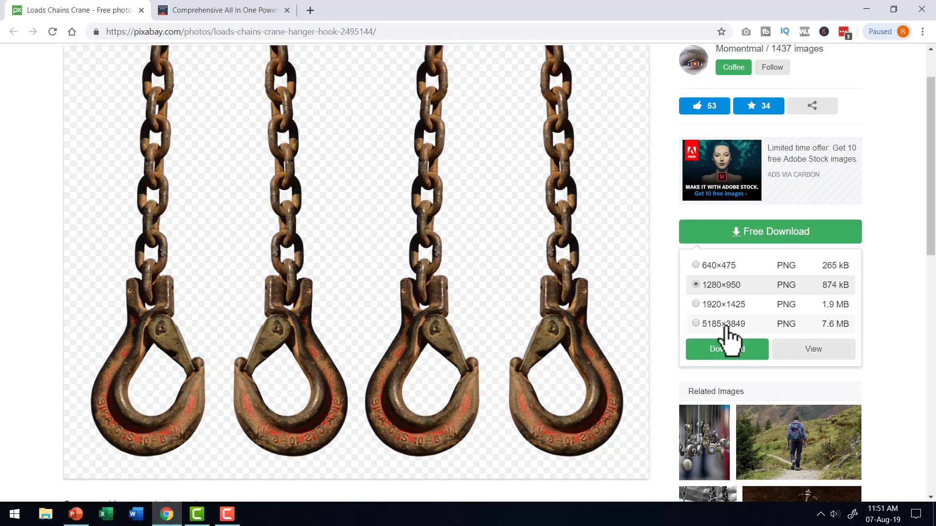
click(75, 515)
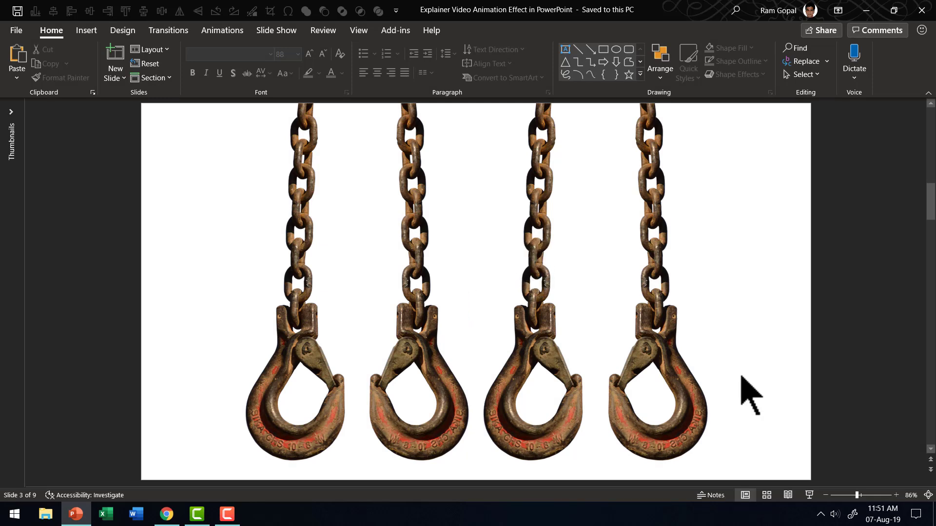
Crop the chain-hooks picture down to just the first hook
click(416, 220)
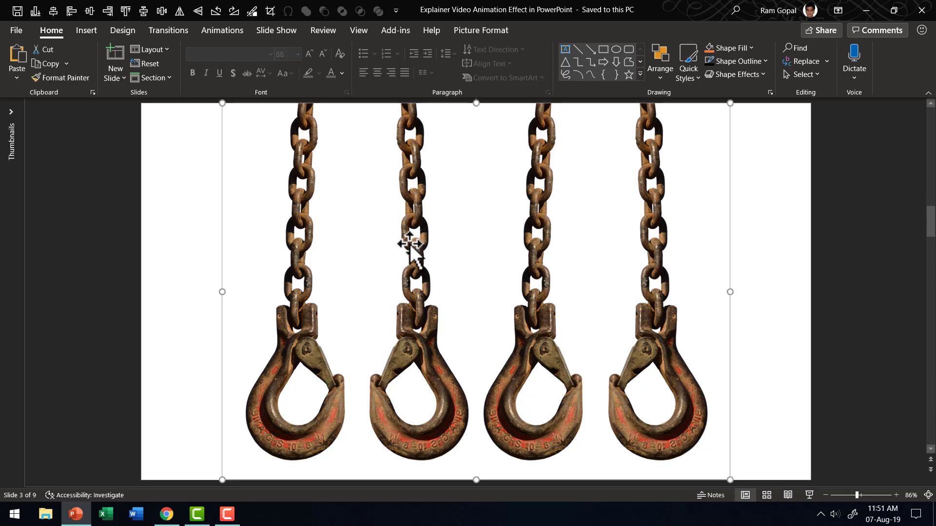
click(468, 31)
click(816, 64)
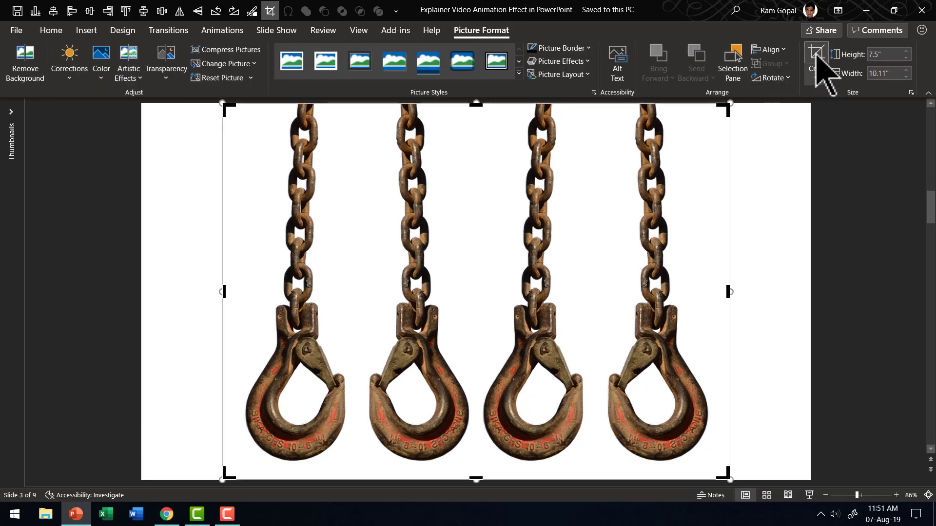
drag(730, 292, 346, 369)
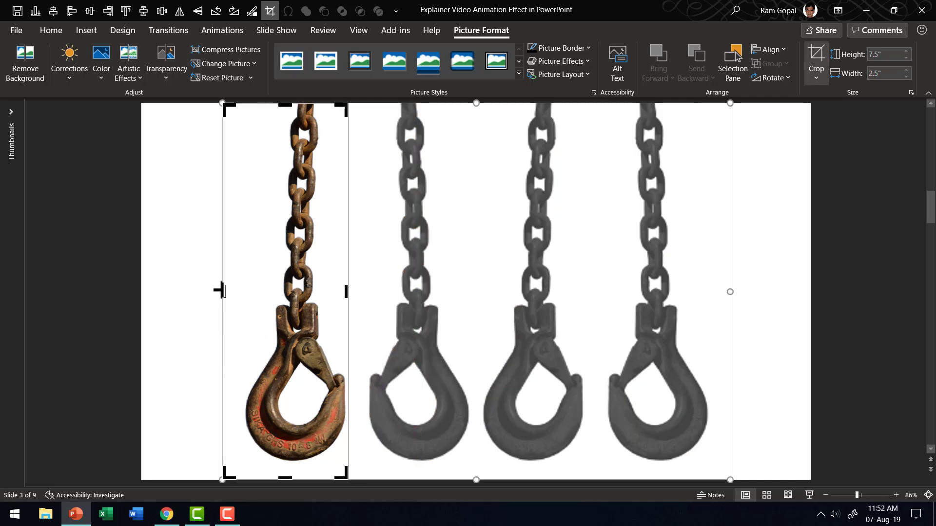
drag(220, 292, 243, 292)
drag(301, 478, 306, 466)
Apply the crop and resize the hook to 4.25" high by 1.25" wide
key(Escape)
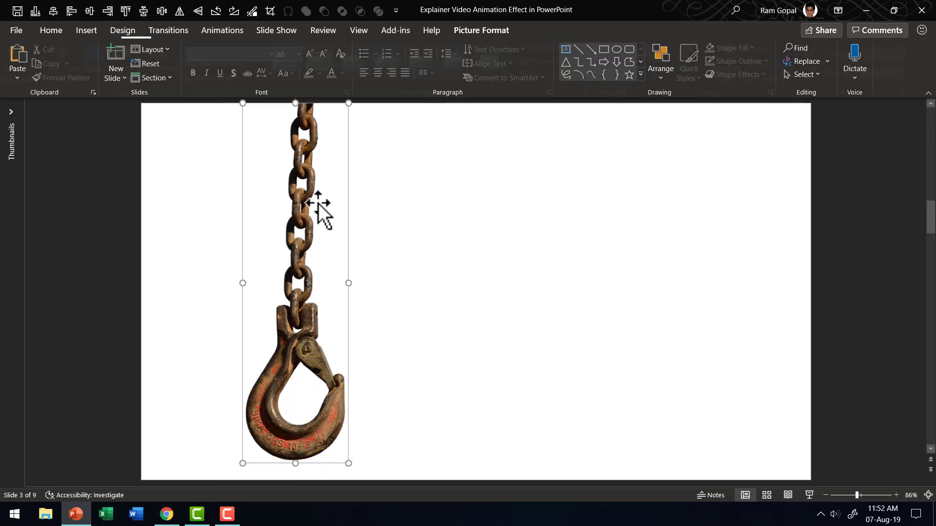
drag(340, 456, 298, 304)
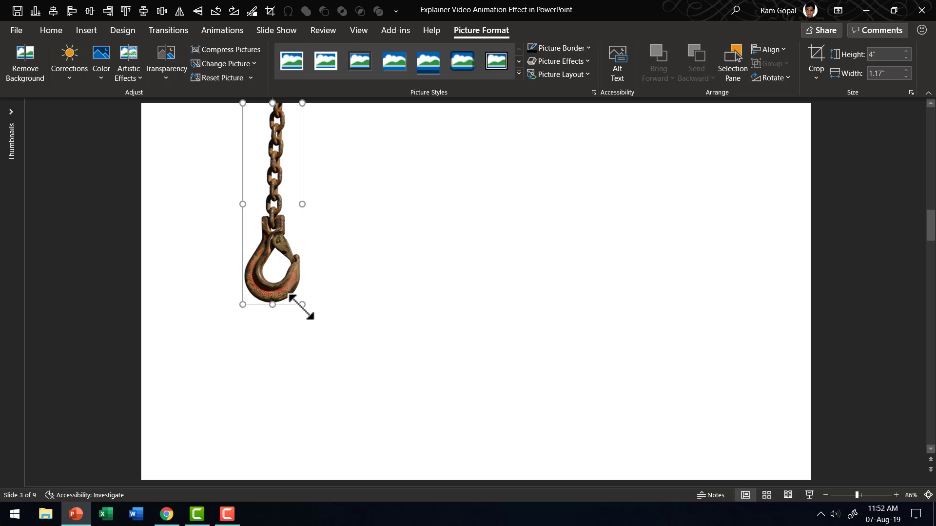
mouse_move(302, 305)
mouse_down()
mouse_move(312, 323)
mouse_move(305, 317)
mouse_up()
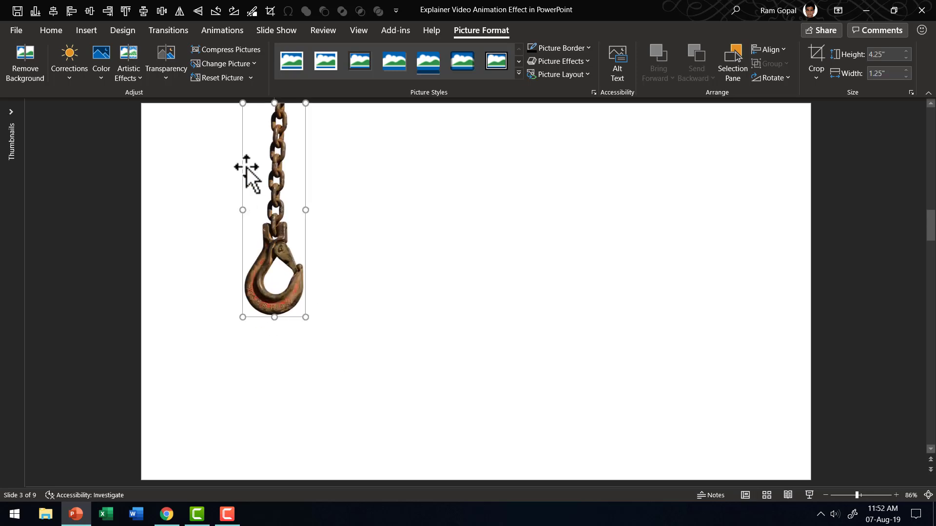
Paste the cropped hook onto slide 4, hanging from the top edge above the red 'don't'
right_click(282, 173)
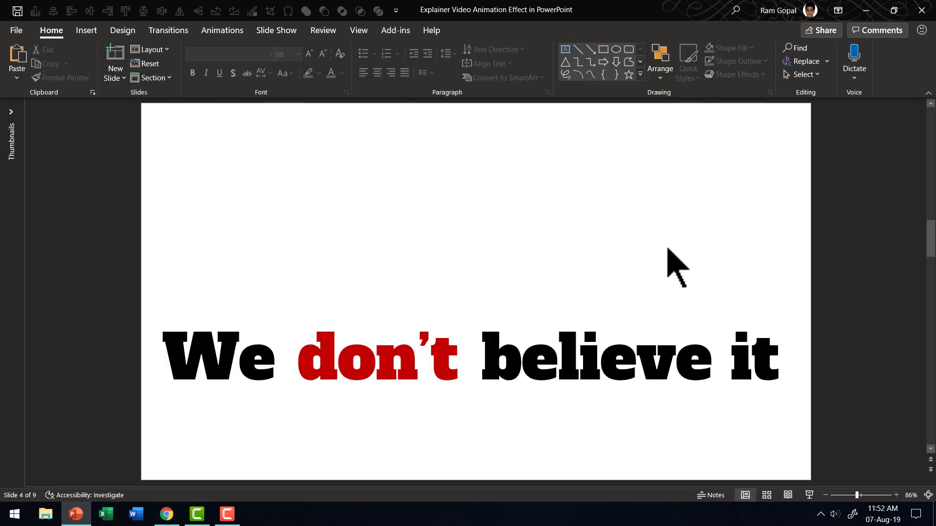
right_click(683, 244)
click(704, 266)
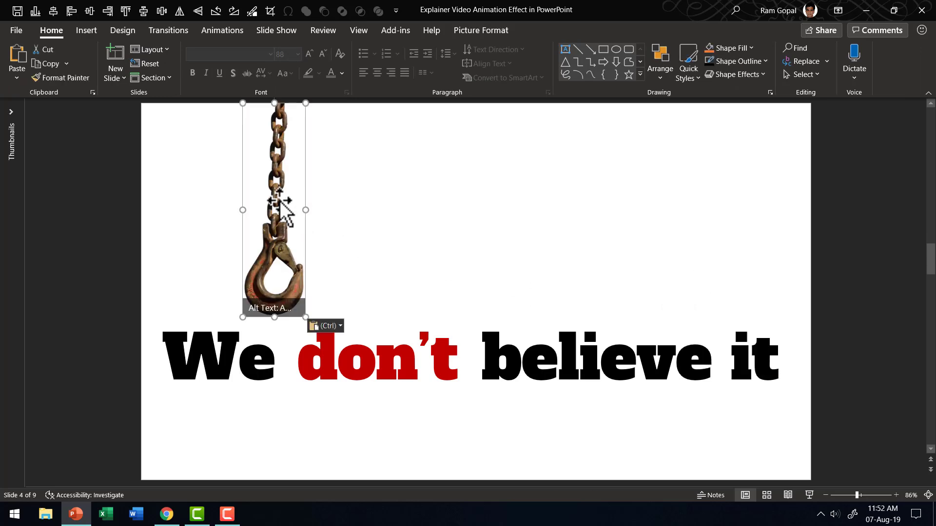
drag(280, 205, 385, 199)
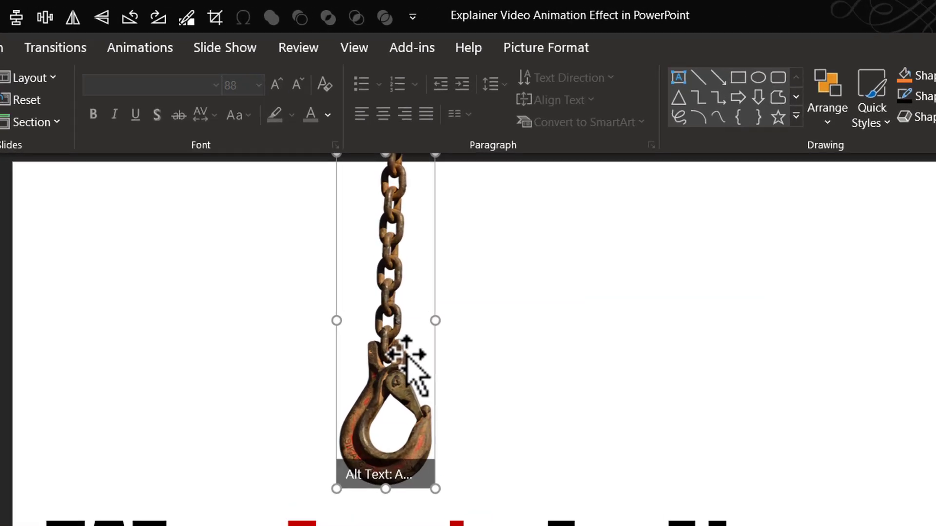
scroll(568, 477, up, 1)
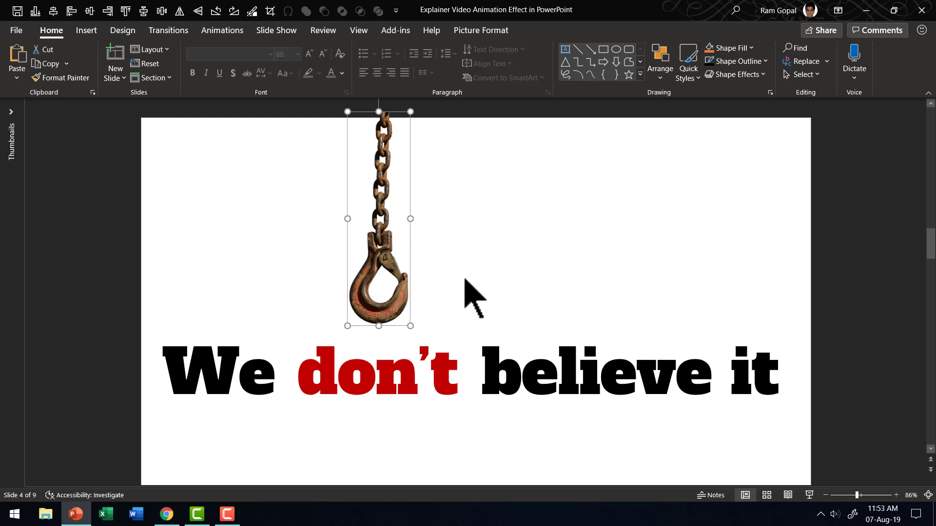
Draw two straight lines from both ends of 'don't' up to the hook's base, then select both
click(640, 74)
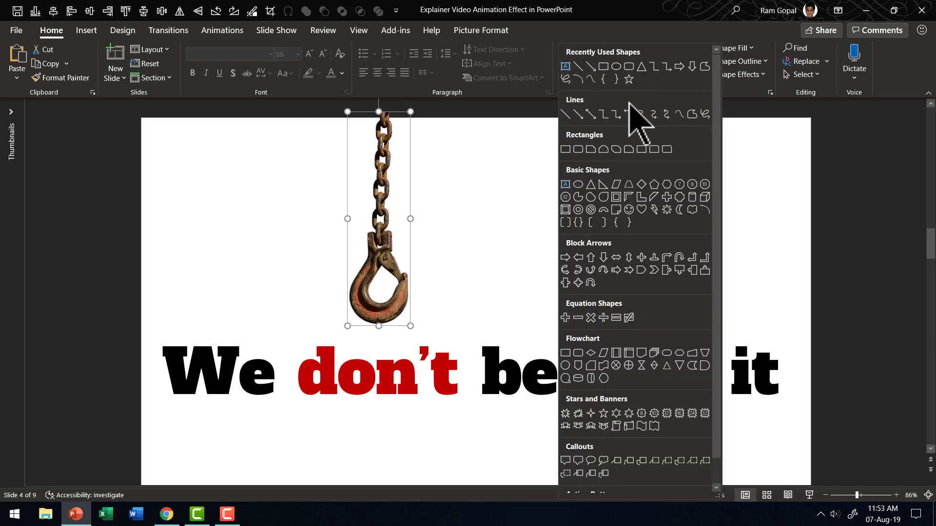
click(568, 115)
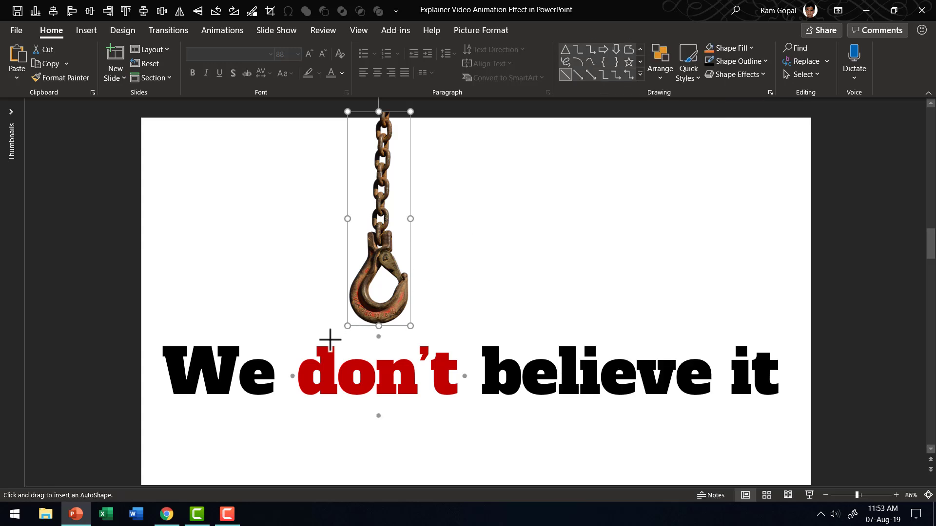
drag(325, 347, 376, 300)
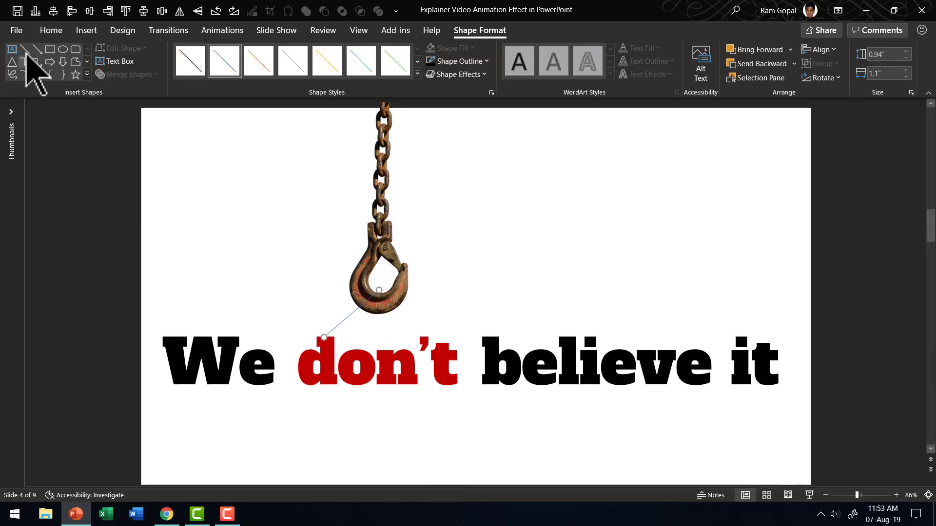
click(25, 50)
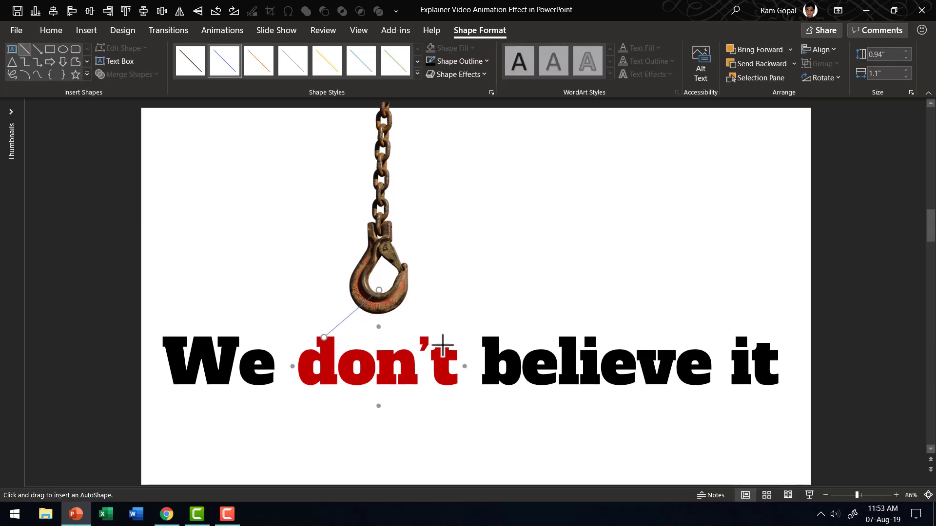
drag(441, 341, 383, 293)
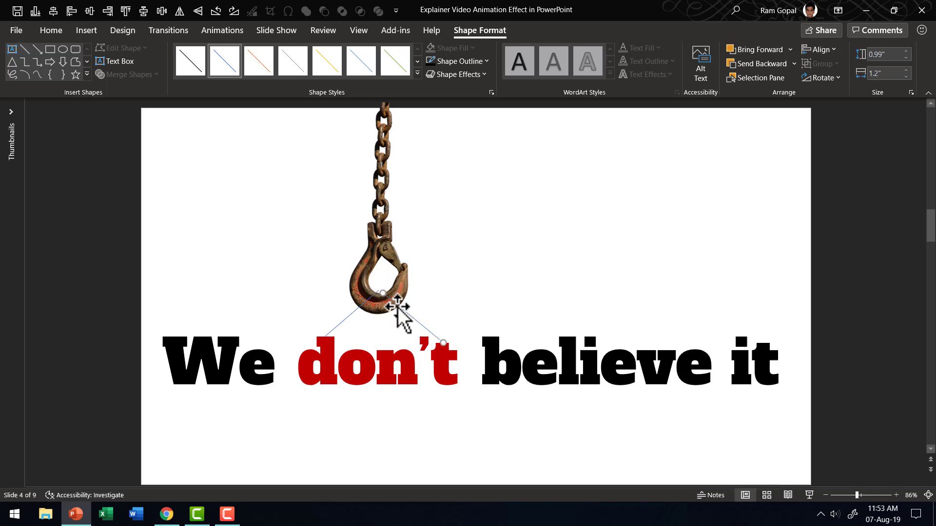
right_click(407, 313)
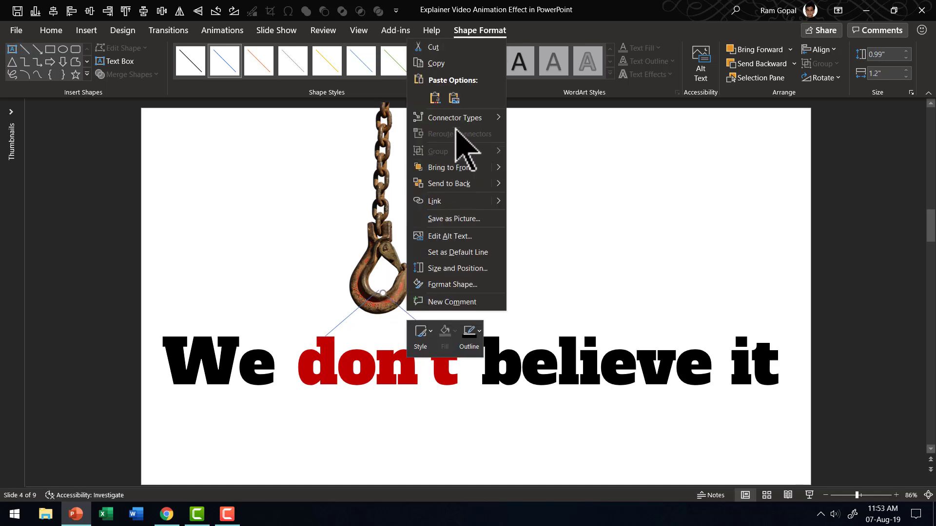
key(Escape)
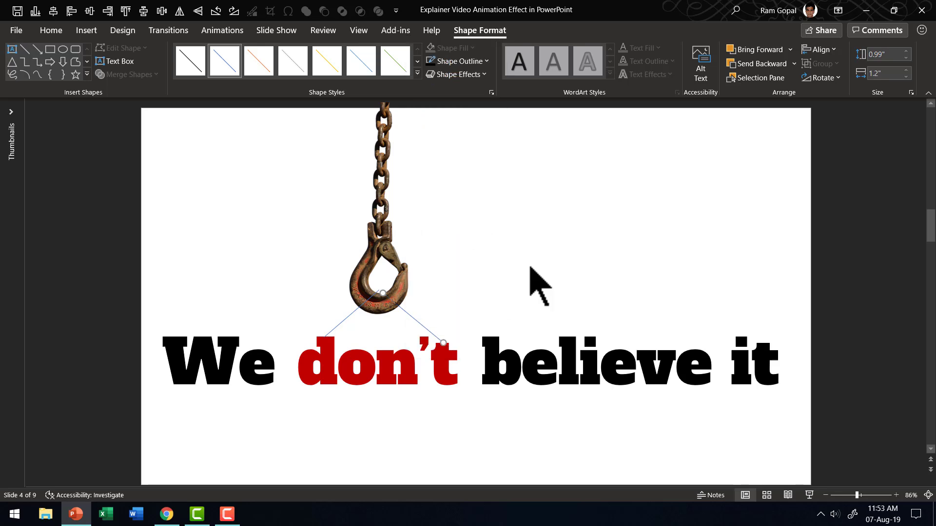
shift+click(348, 317)
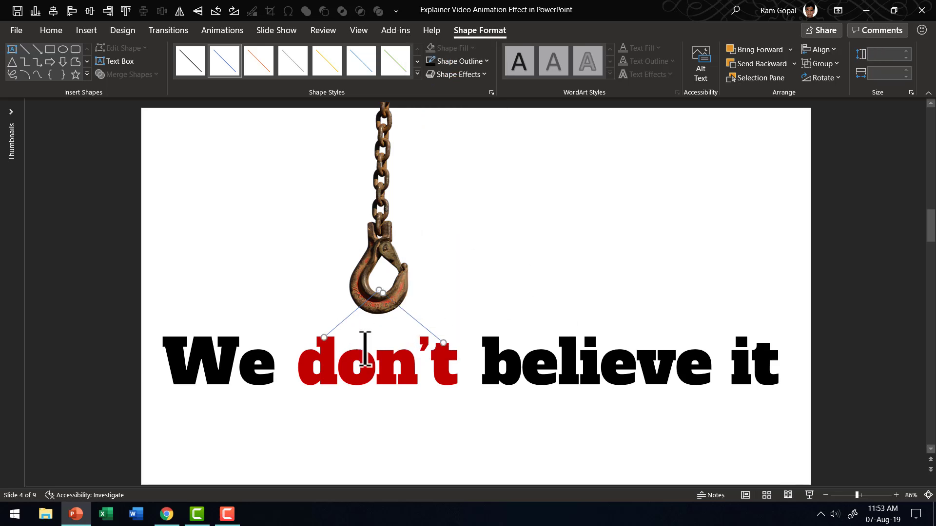
Give both sling lines a 2¼ pt black outline
click(460, 62)
mouse_move(470, 239)
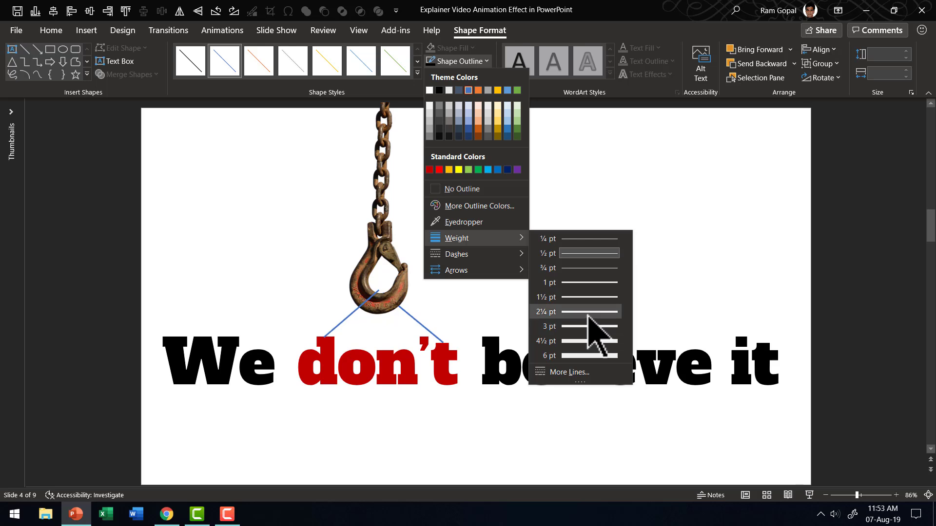
click(588, 314)
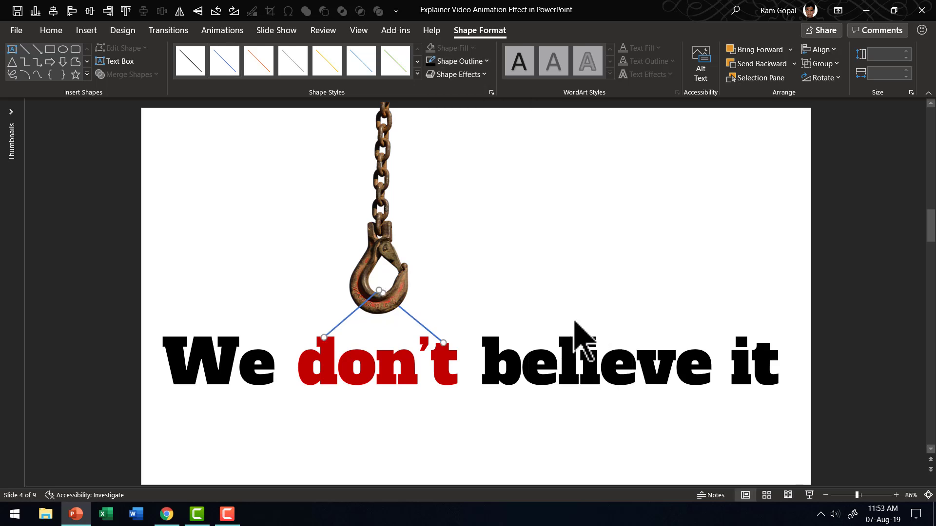
click(470, 61)
click(445, 101)
Click the left sling line and the hook to check how they meet, then deselect everything
click(502, 292)
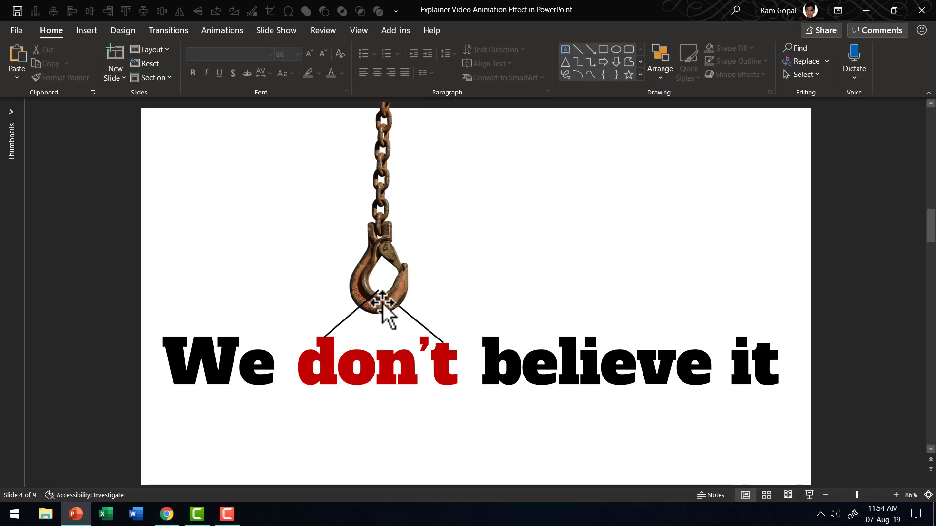
click(379, 292)
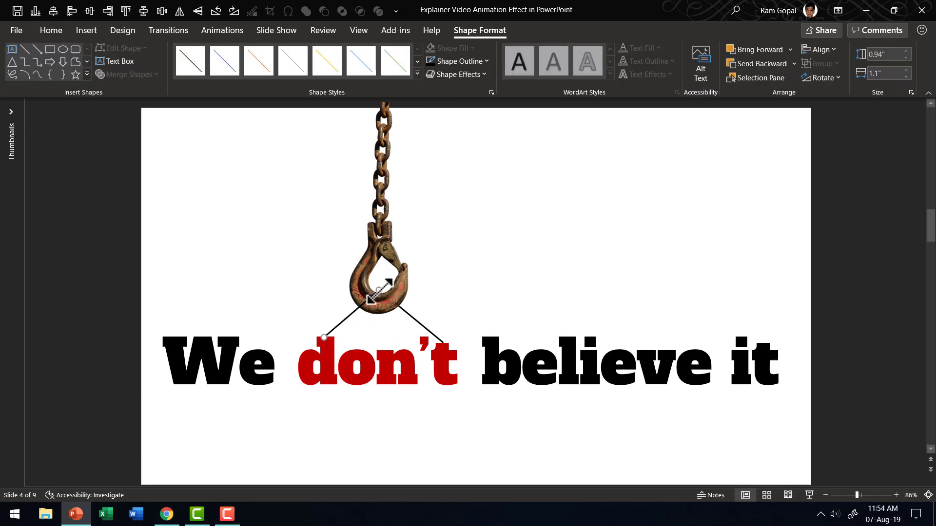
click(379, 291)
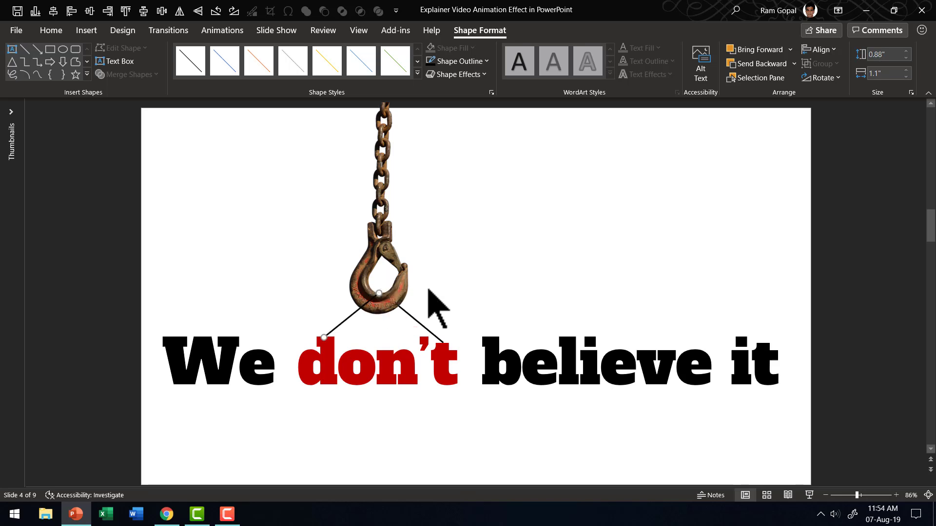
click(487, 292)
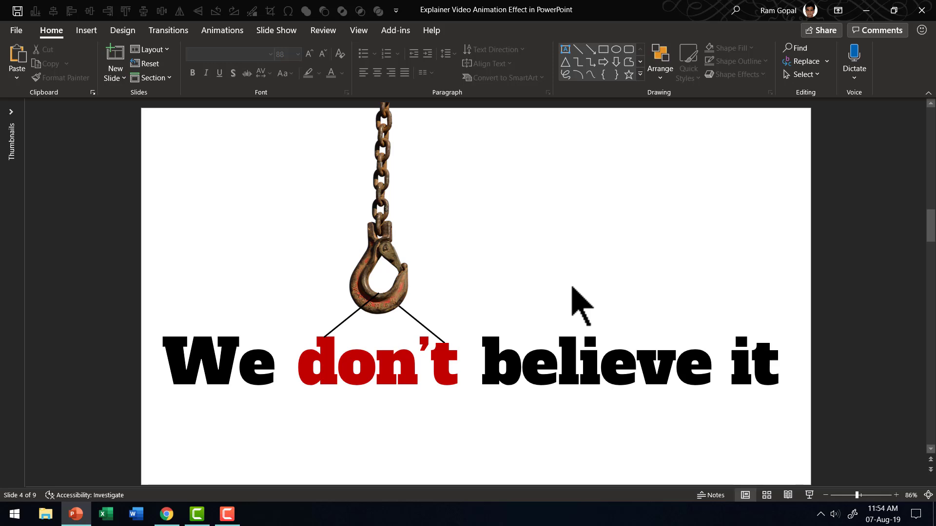
Give the hook picture a Fly In entrance from the top, with the Animation Pane open
click(217, 28)
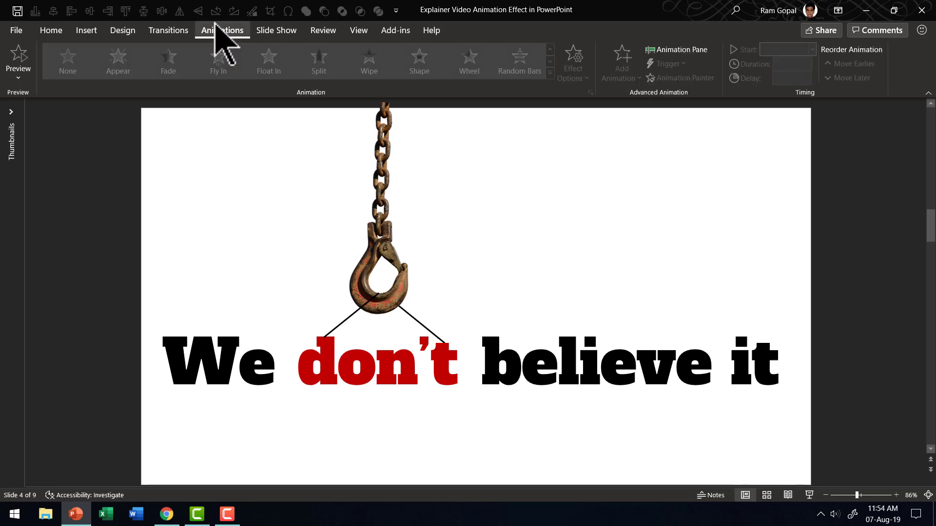
click(675, 50)
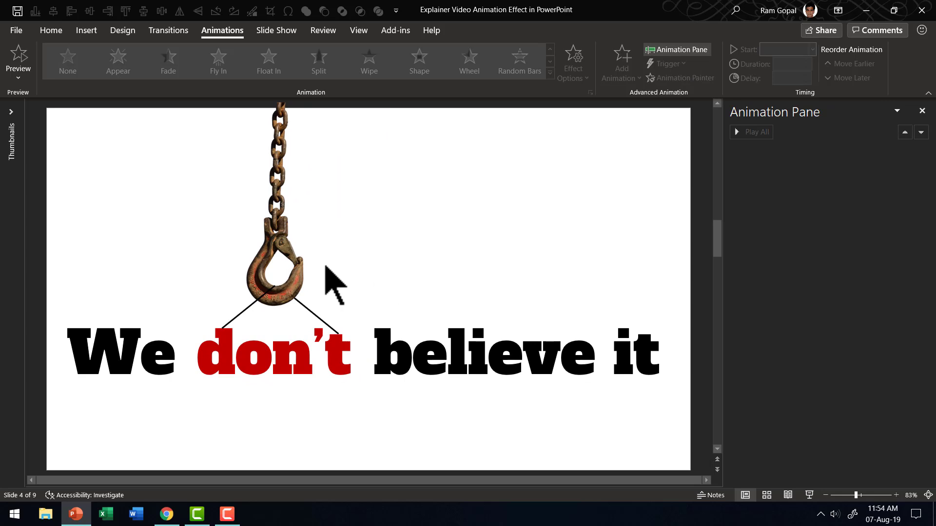
click(281, 182)
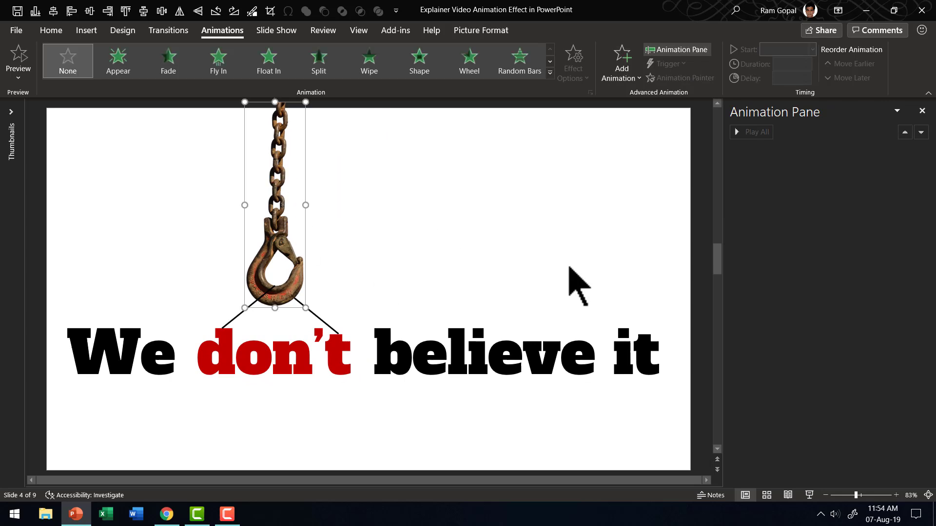
click(221, 66)
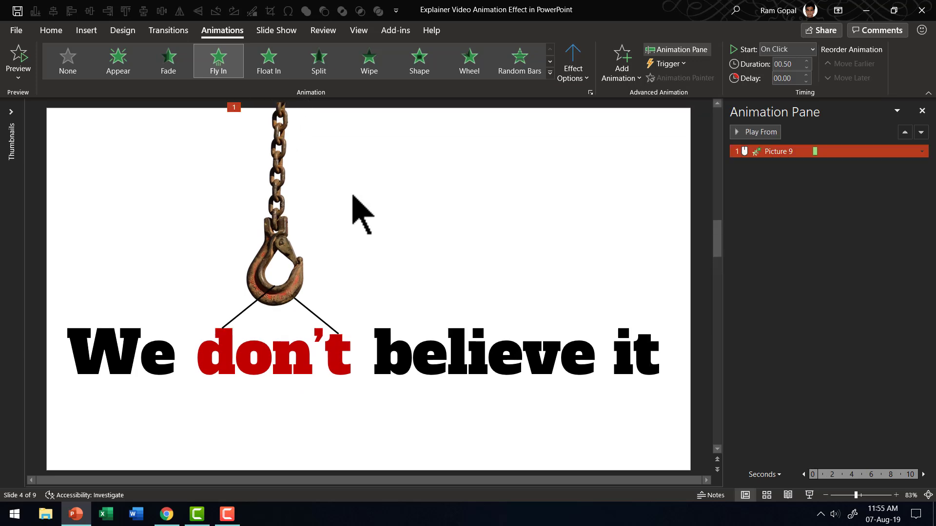
click(577, 46)
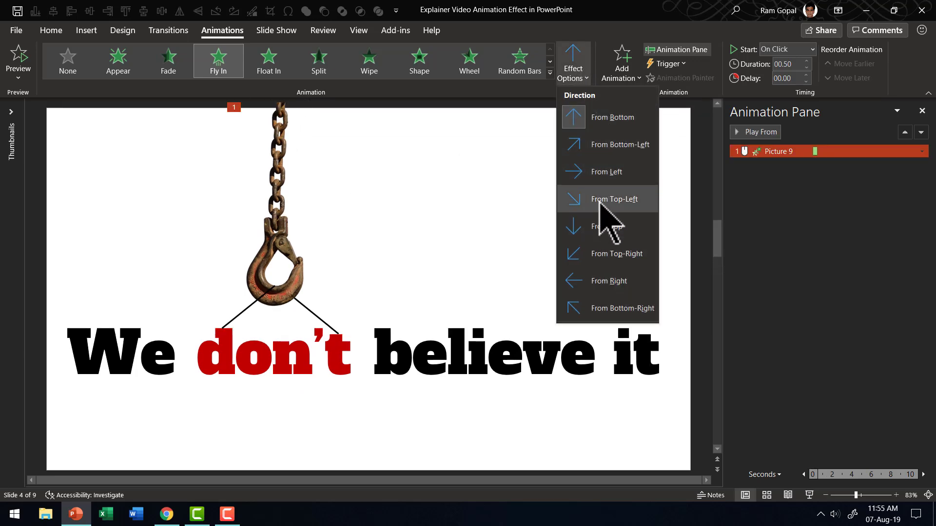
click(602, 228)
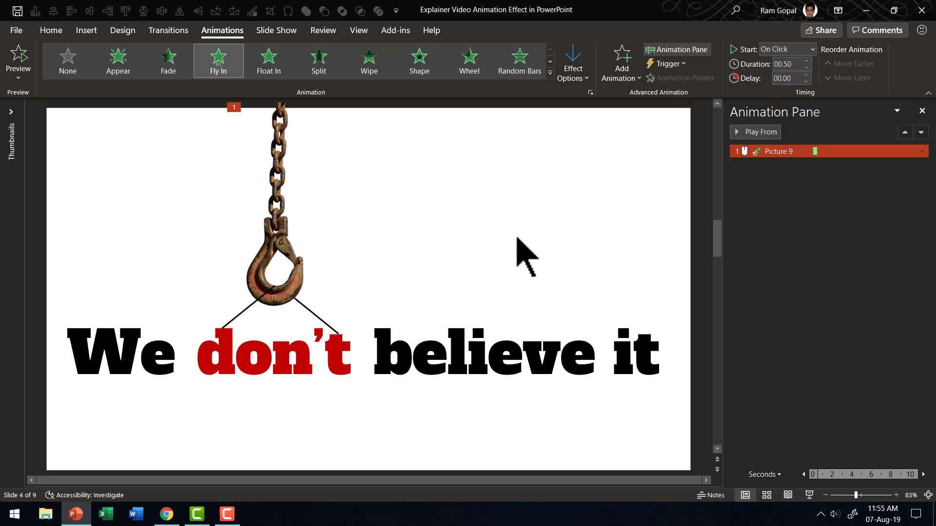
Add a 0.16 sec bounce end in the Fly In effect options
click(922, 151)
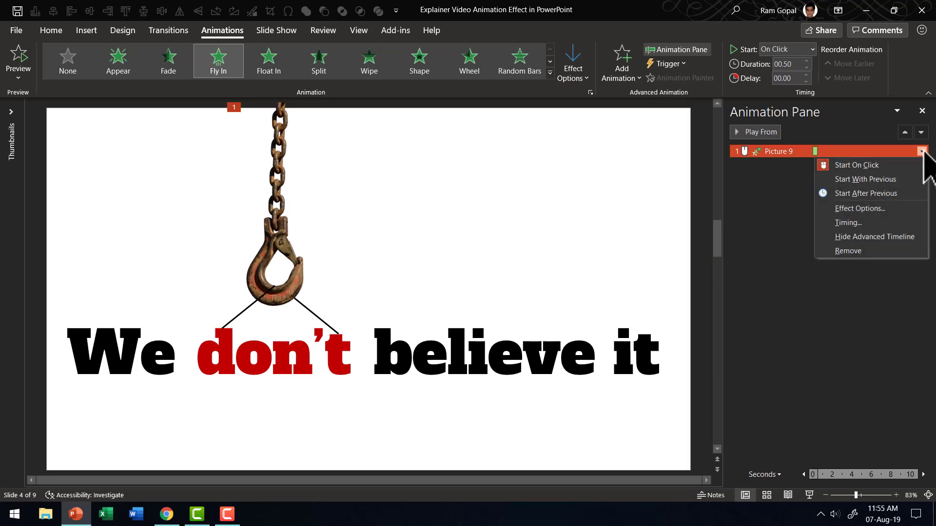
click(864, 209)
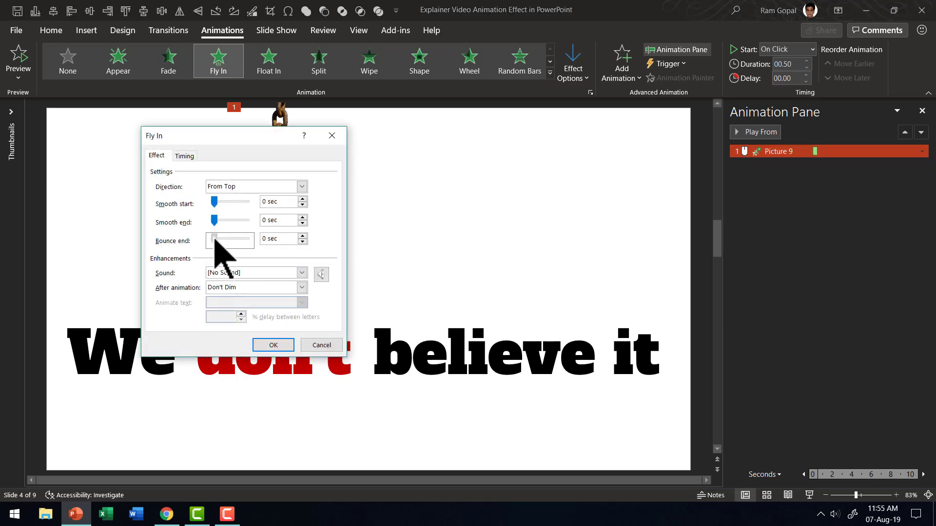
drag(215, 239, 224, 239)
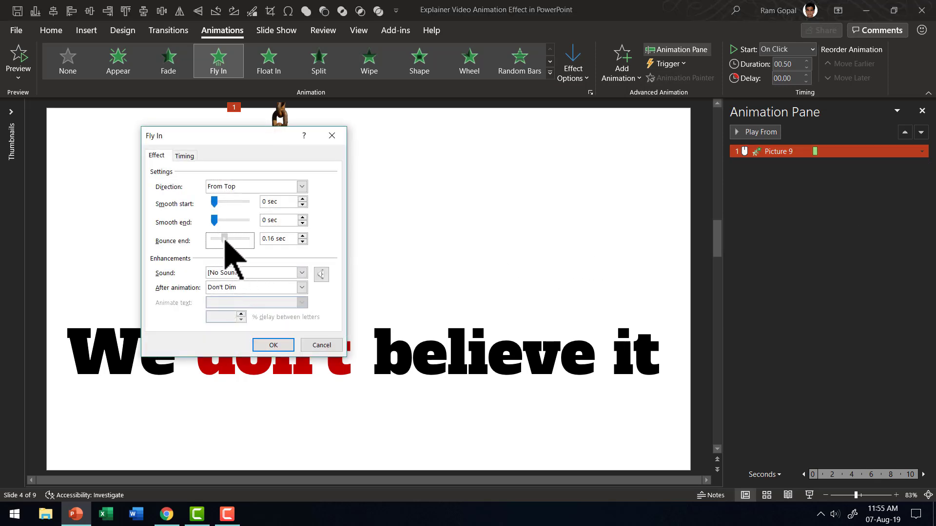
click(273, 344)
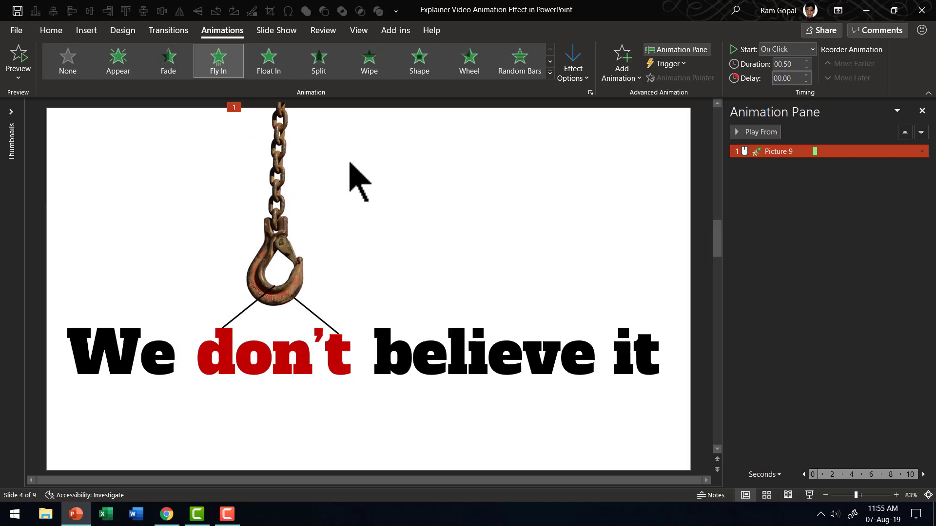
Select both sling lines and apply a Wipe entrance
click(242, 312)
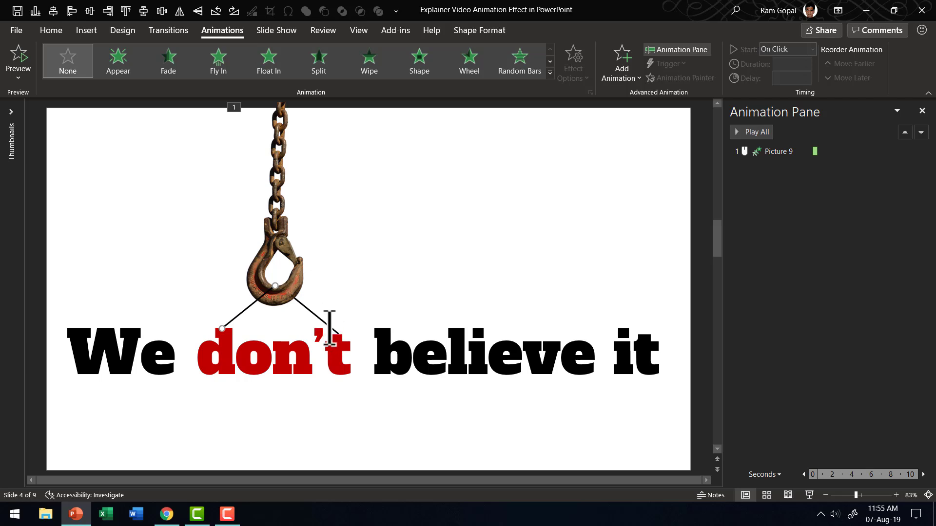
click(311, 387)
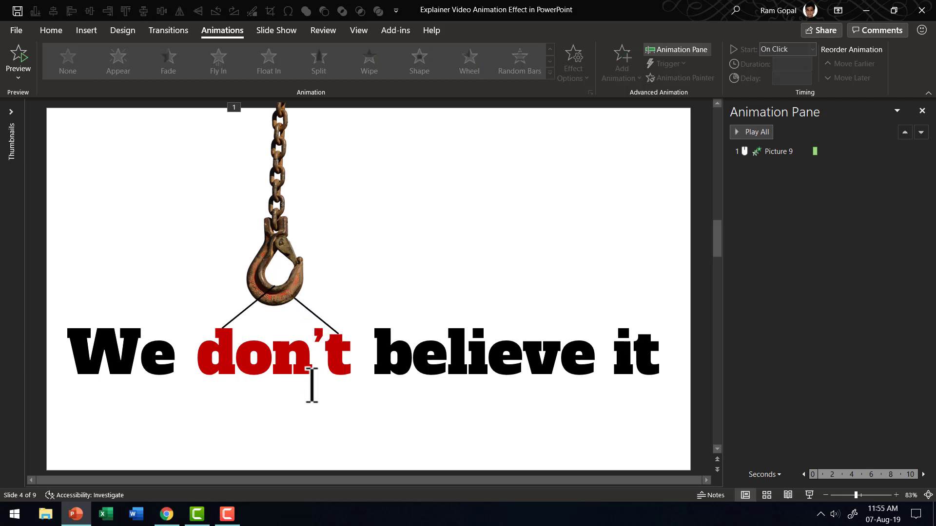
drag(378, 420, 201, 280)
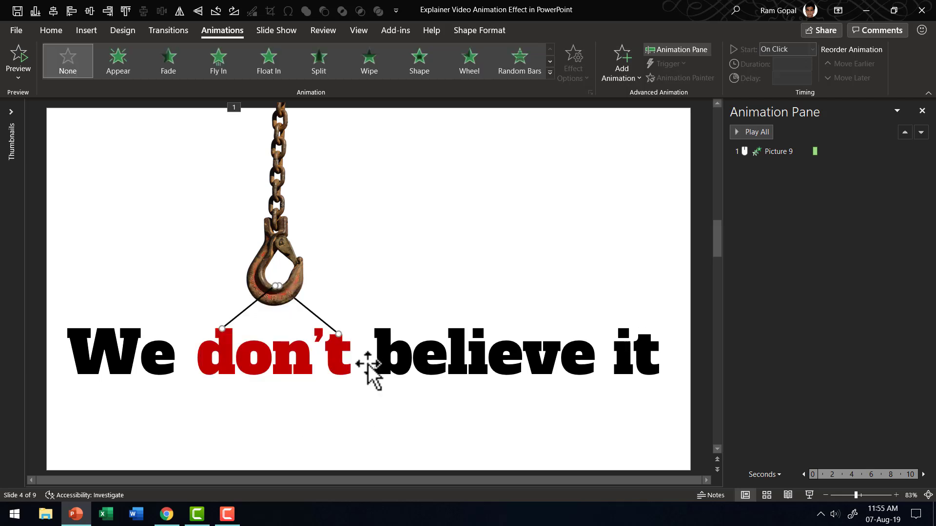
click(371, 66)
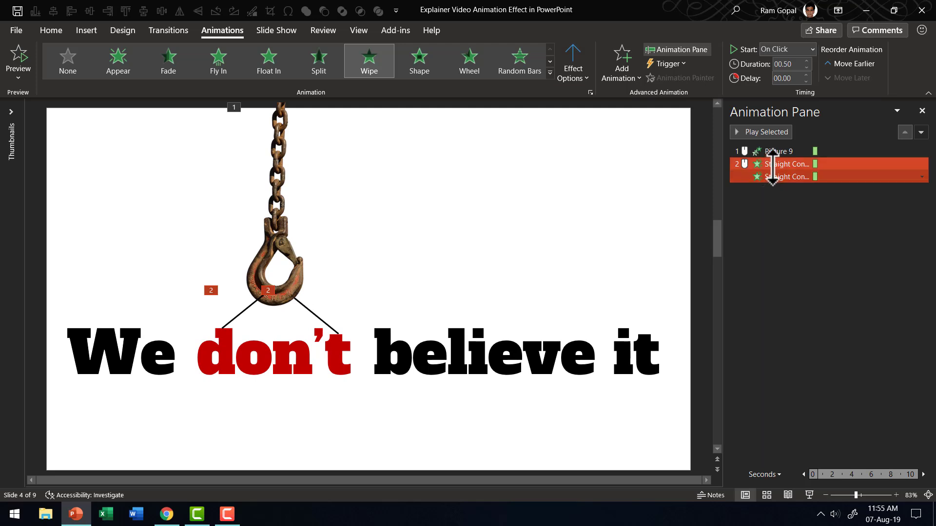
Set the first line's Wipe to start After Previous
click(774, 165)
click(787, 49)
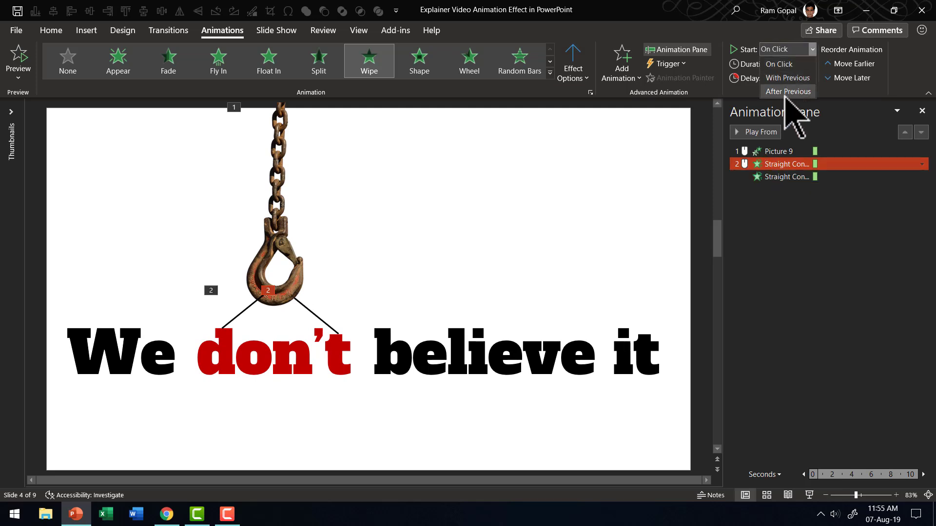
click(787, 90)
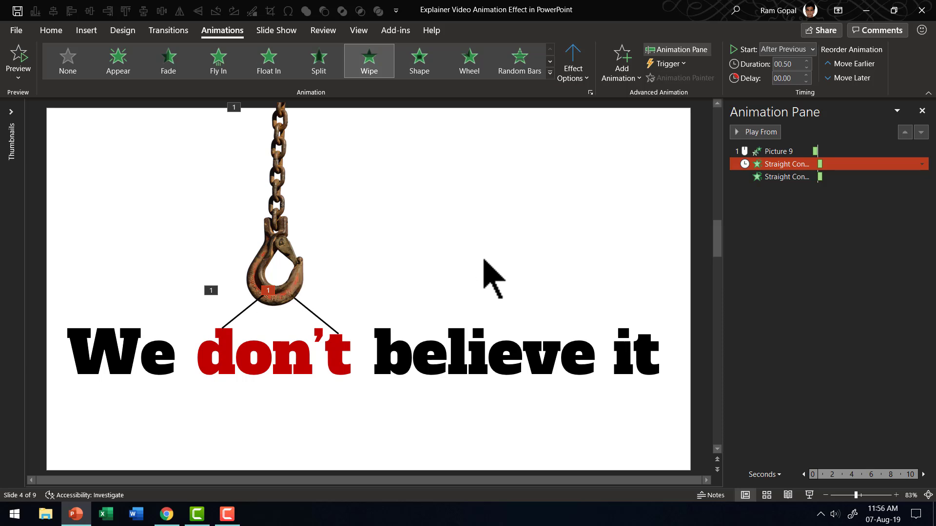
Give the hook, both lines and 'don't' a Fly Out exit to the top-right
key(Down)
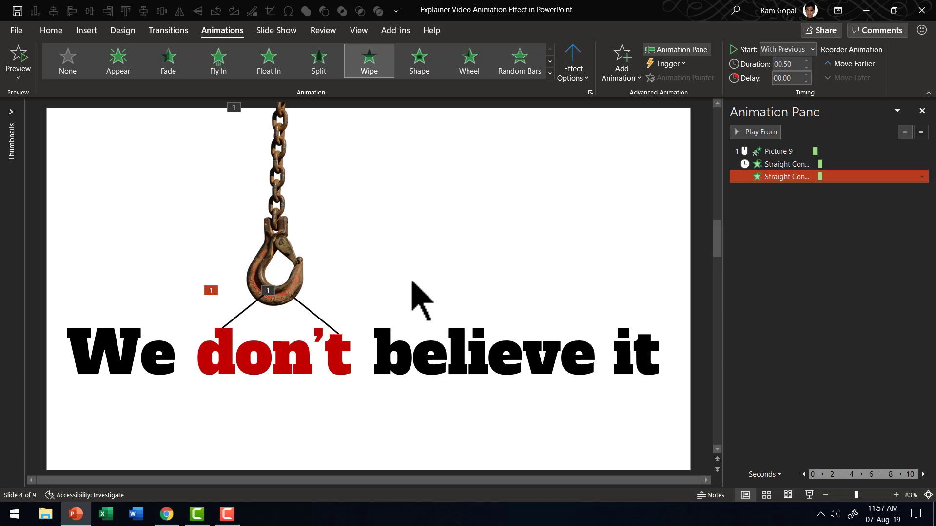
drag(404, 449, 133, 78)
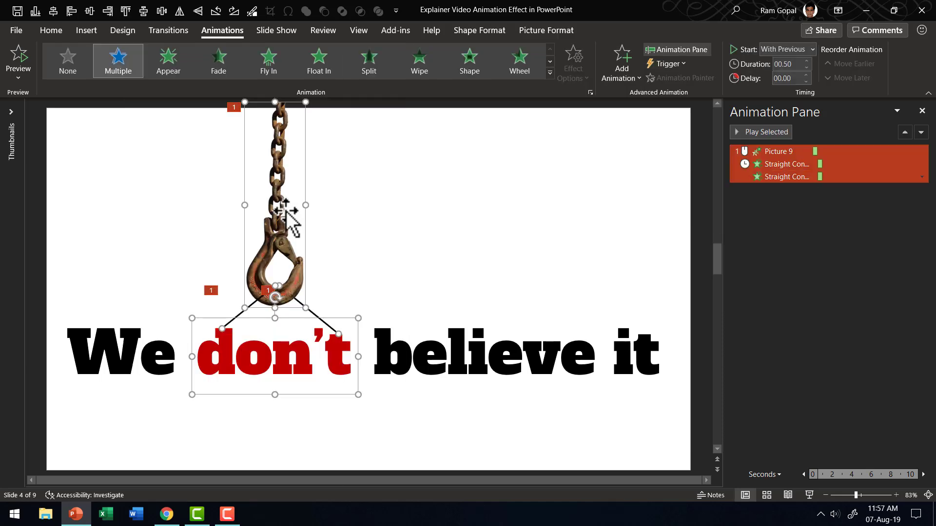
click(624, 63)
drag(859, 220, 859, 303)
click(726, 276)
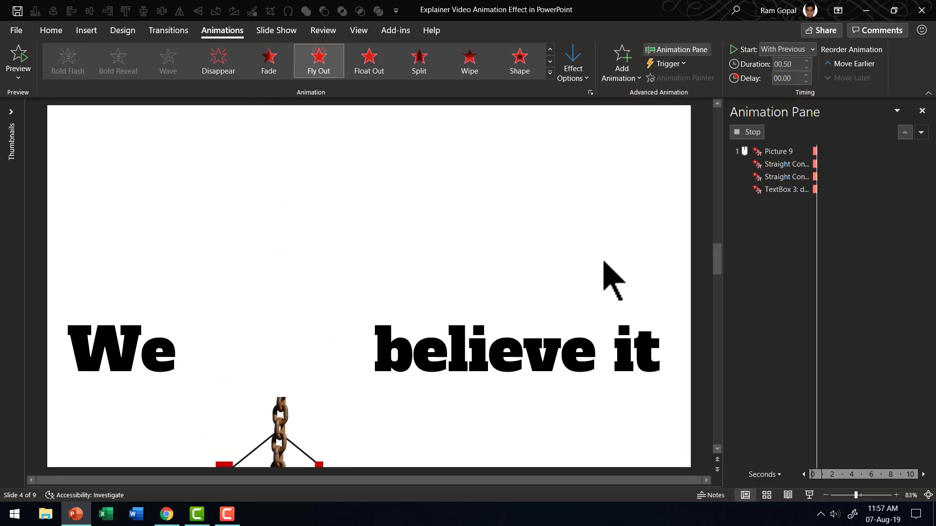
click(573, 70)
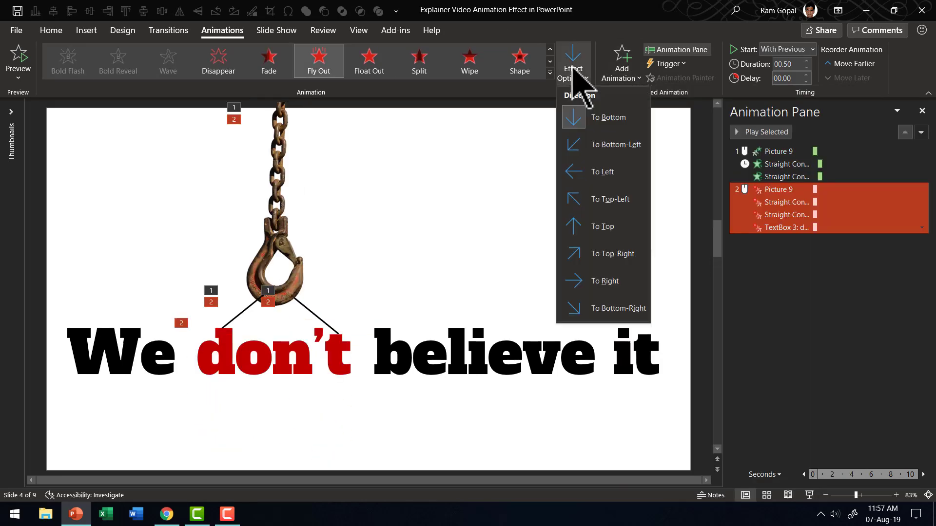
click(611, 254)
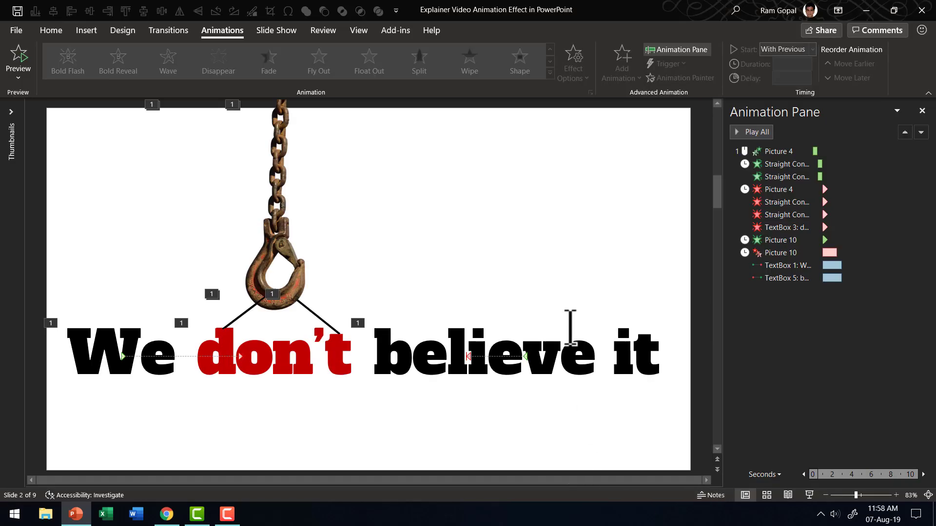
Scroll down from the finished slide 2 example to the blank slide 3
scroll(566, 337, down, 2)
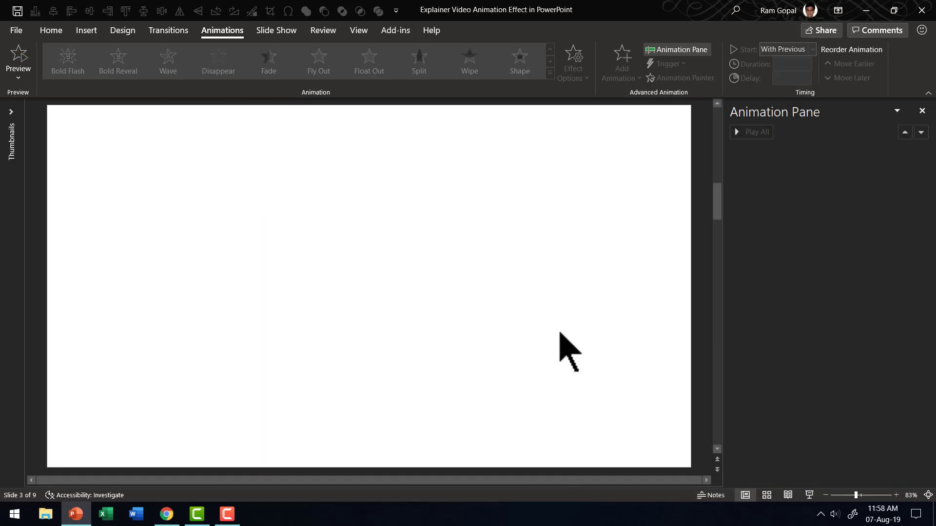
Back on the hook slide, delete the four Fly Out exit effects
click(796, 214)
click(790, 189)
shift+click(789, 227)
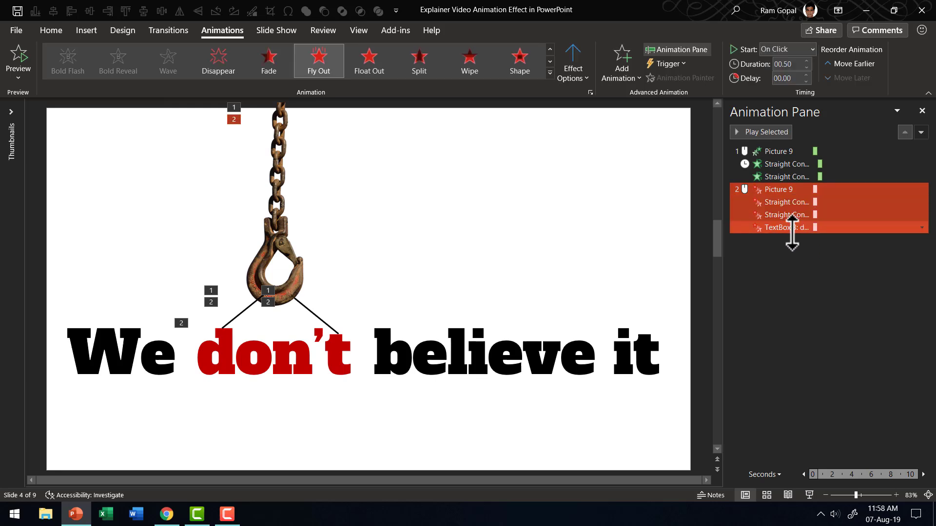
key(Delete)
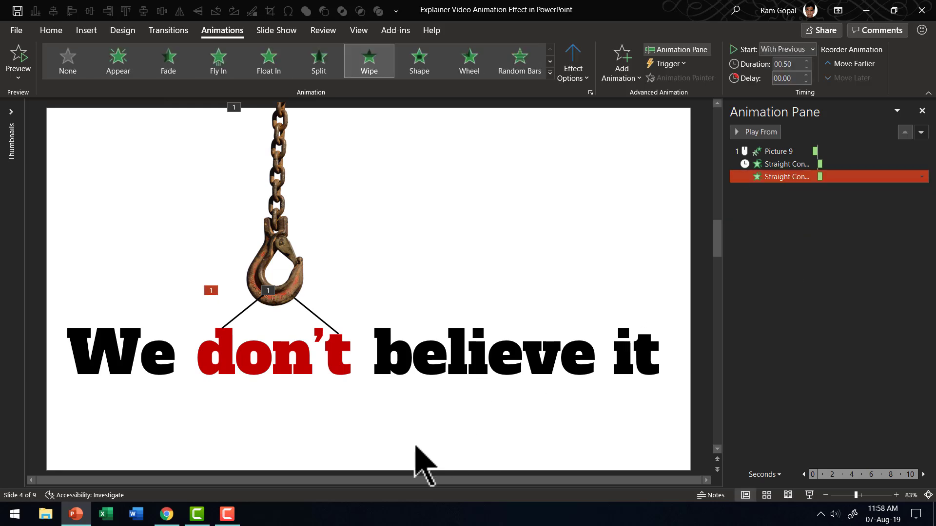
Copy the hook, lines and 'don't' and paste them back as a single picture
drag(415, 445, 142, 83)
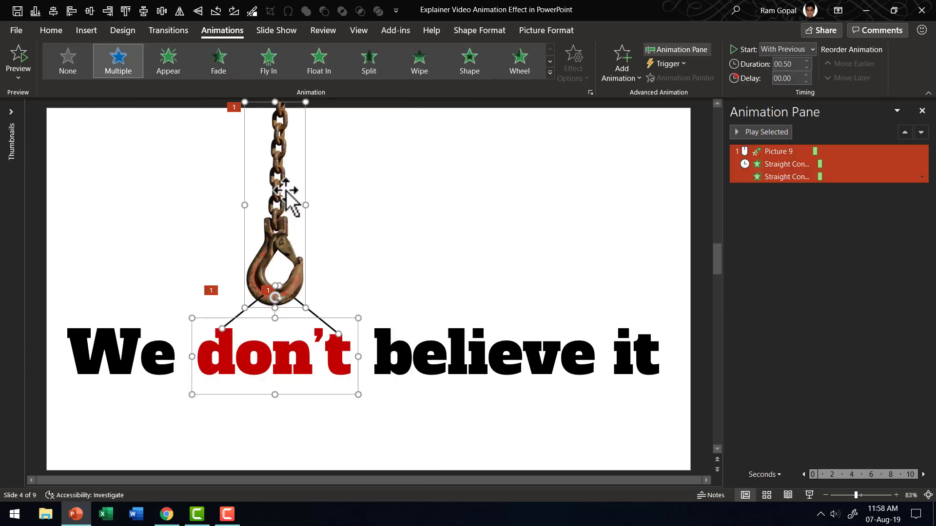
right_click(302, 156)
click(331, 179)
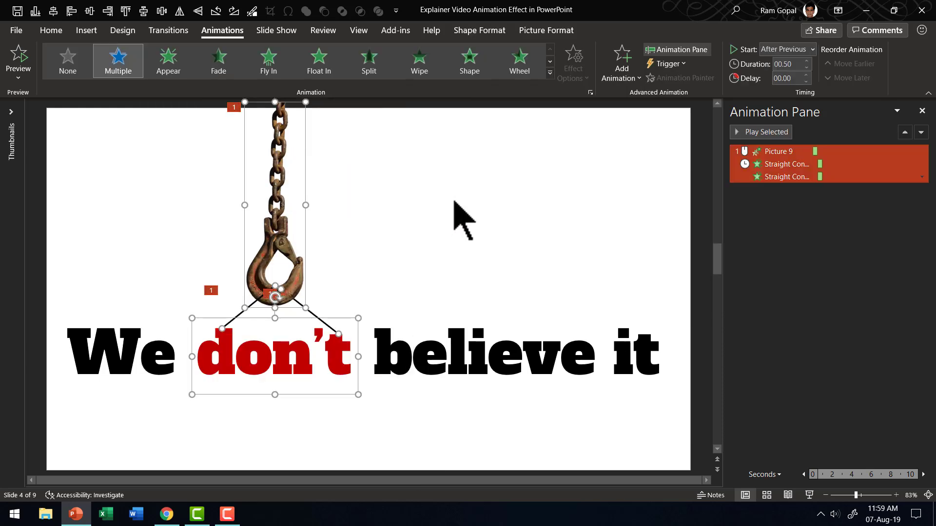
right_click(454, 200)
click(499, 225)
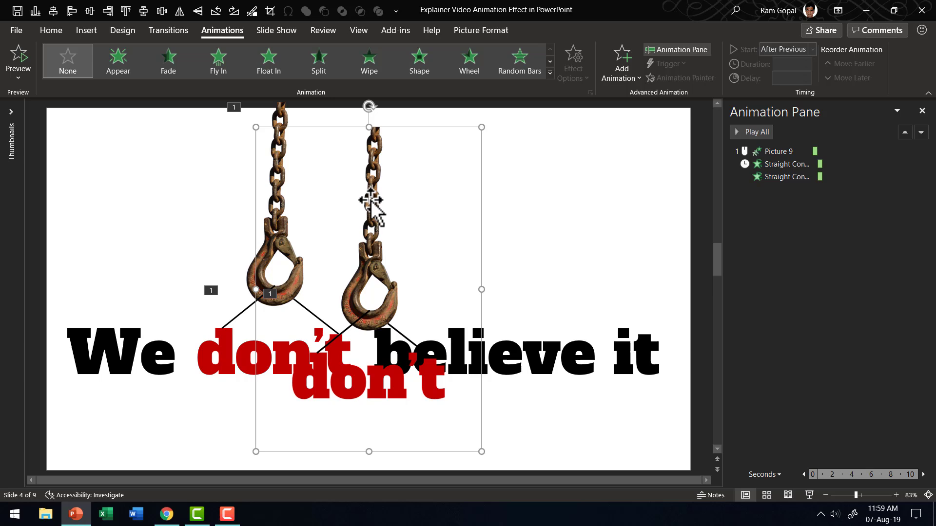
Move the pasted picture copy aside and select the original hook, both sling lines and red 'don't'
drag(382, 199, 518, 195)
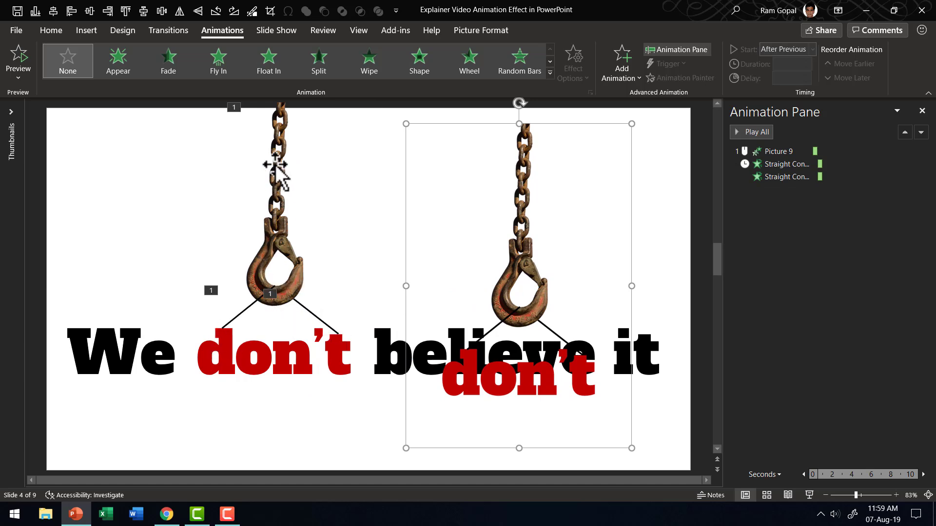
click(279, 179)
shift+click(243, 317)
shift+click(314, 314)
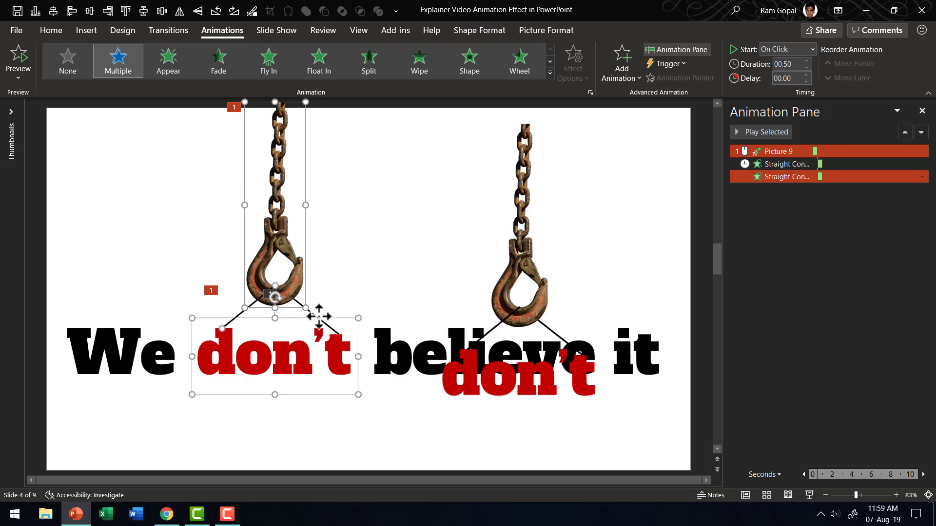
shift+click(314, 313)
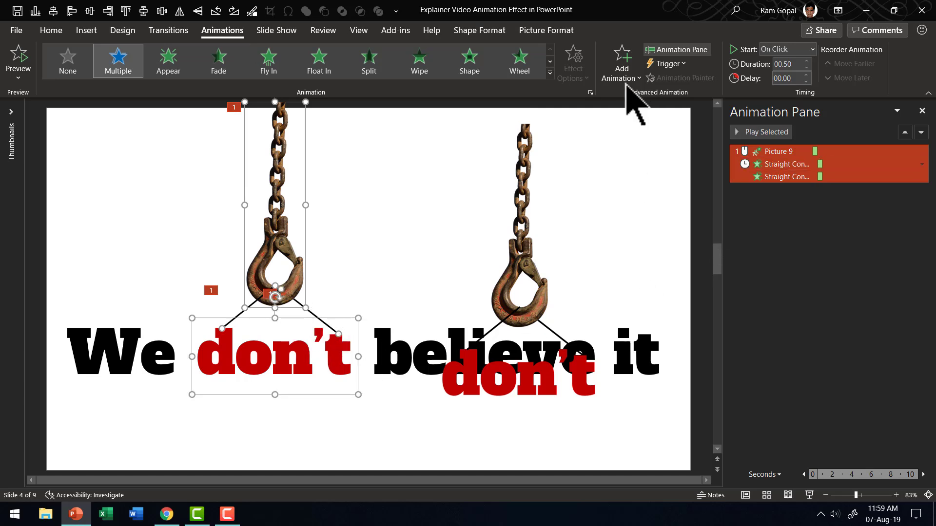
Give the originals a Disappear exit starting After Previous, then place the picture copy exactly over them
click(621, 78)
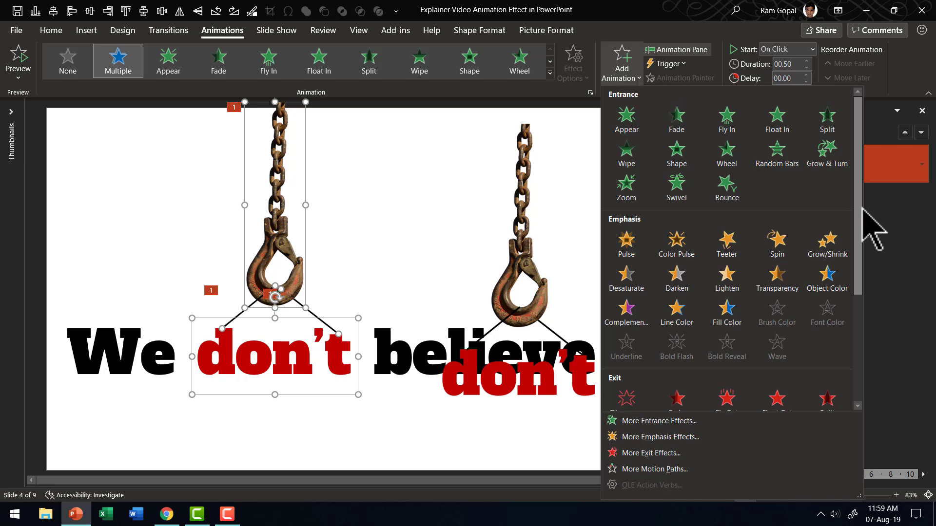
scroll(858, 244, down, 3)
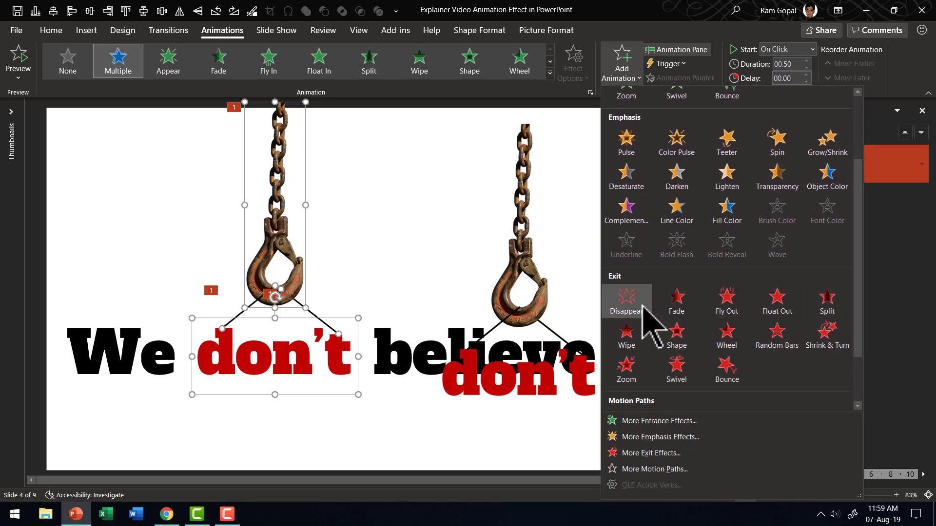
click(641, 308)
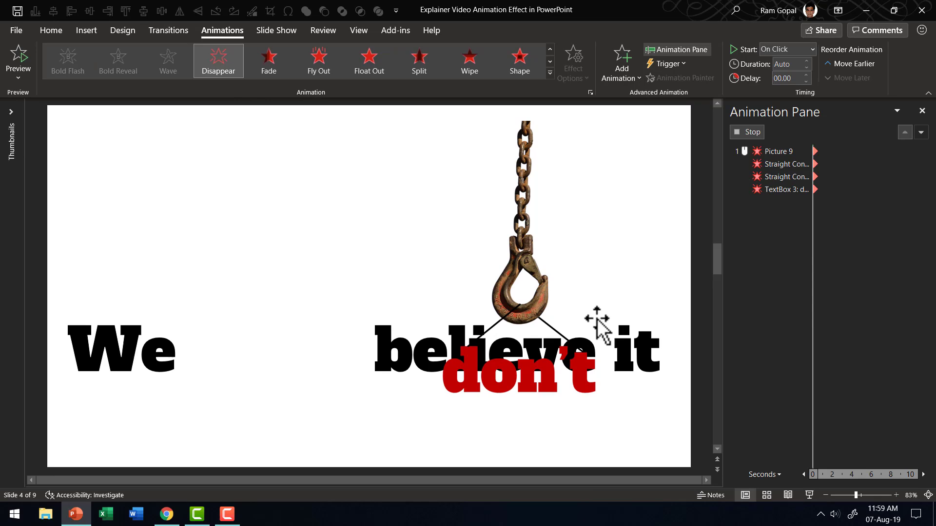
click(786, 49)
click(780, 91)
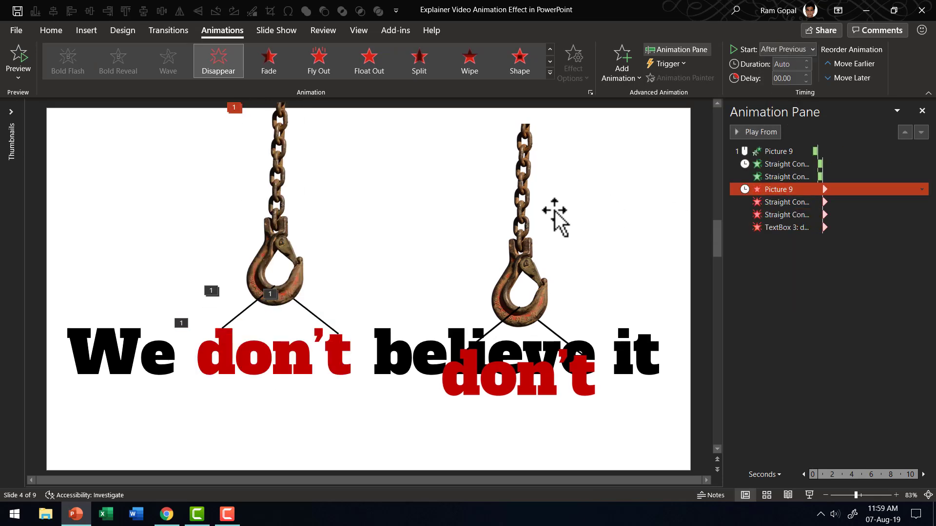
drag(555, 215, 282, 166)
Give the pasted hook picture an Appear entrance that starts After Previous
right_click(284, 166)
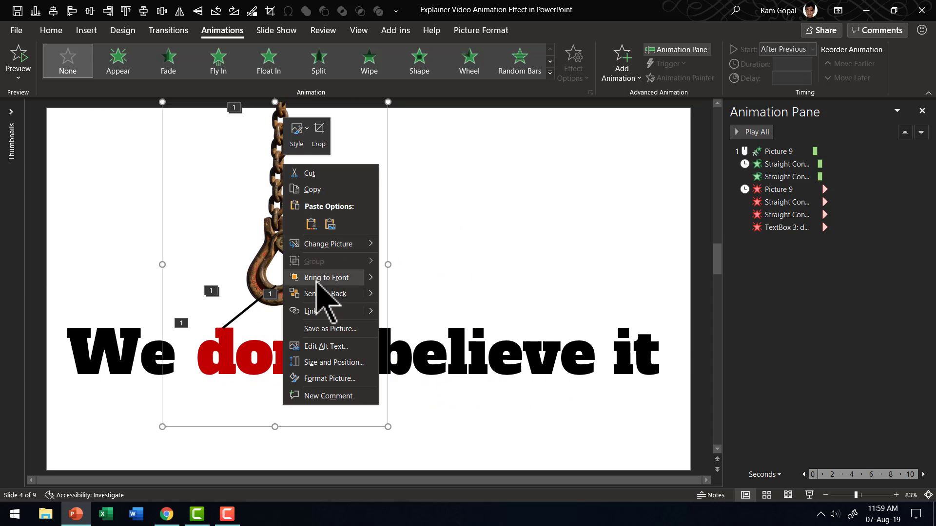
click(318, 293)
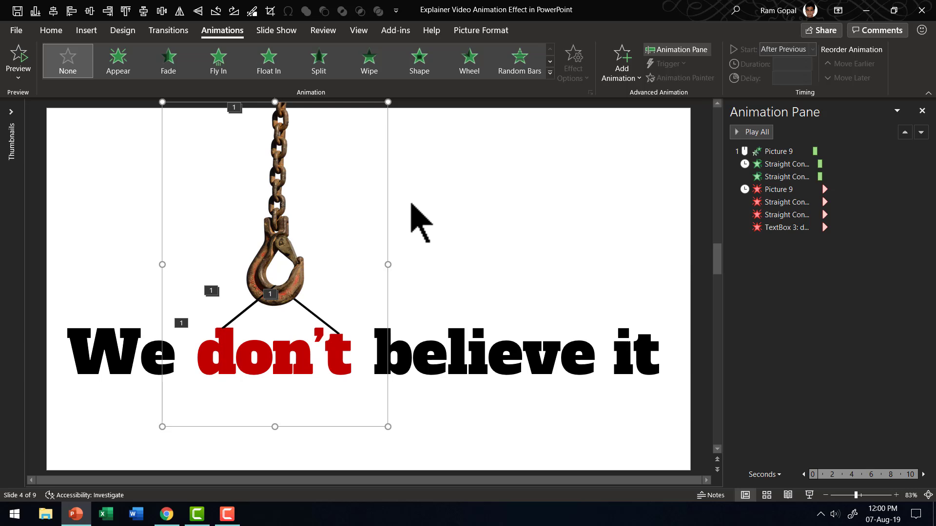
click(119, 64)
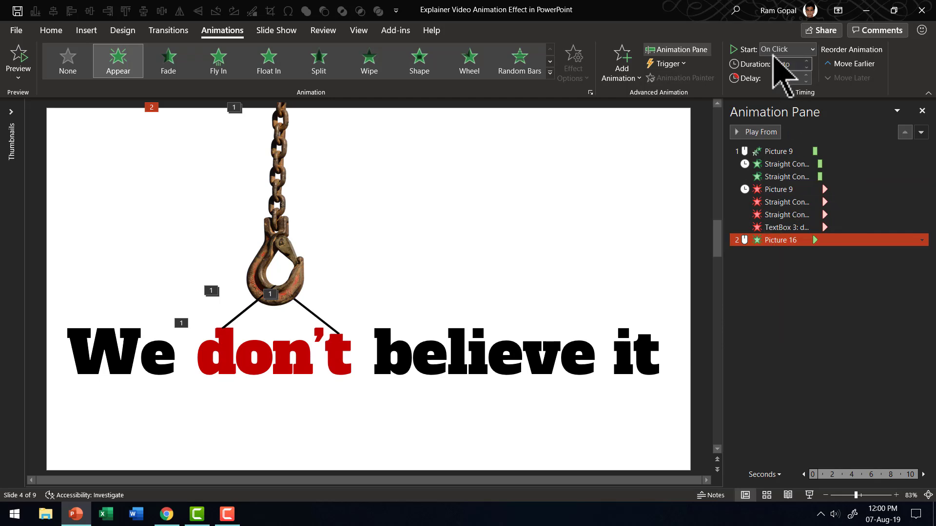
click(780, 49)
click(769, 93)
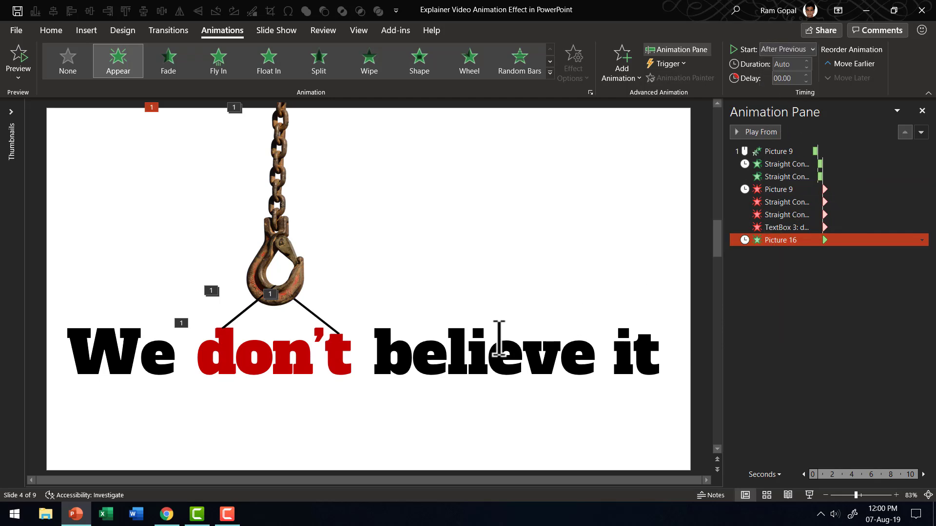
click(486, 215)
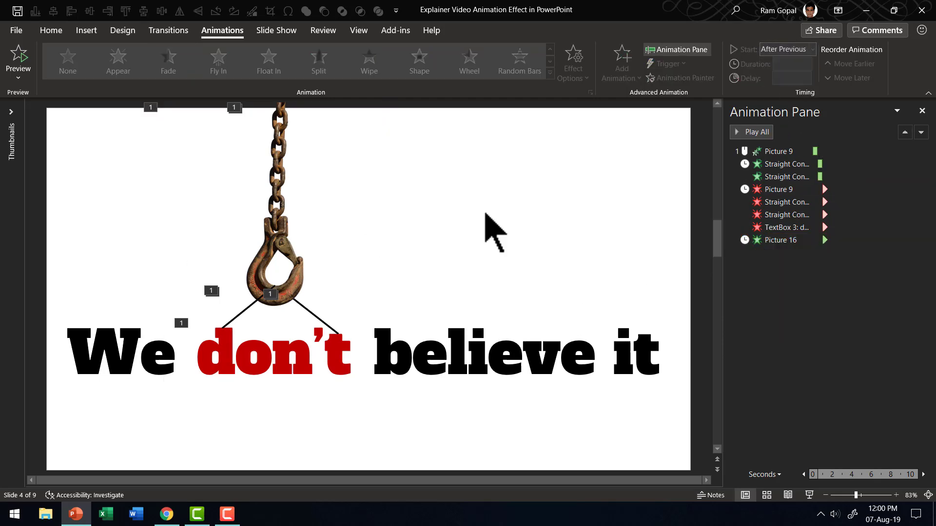
click(388, 195)
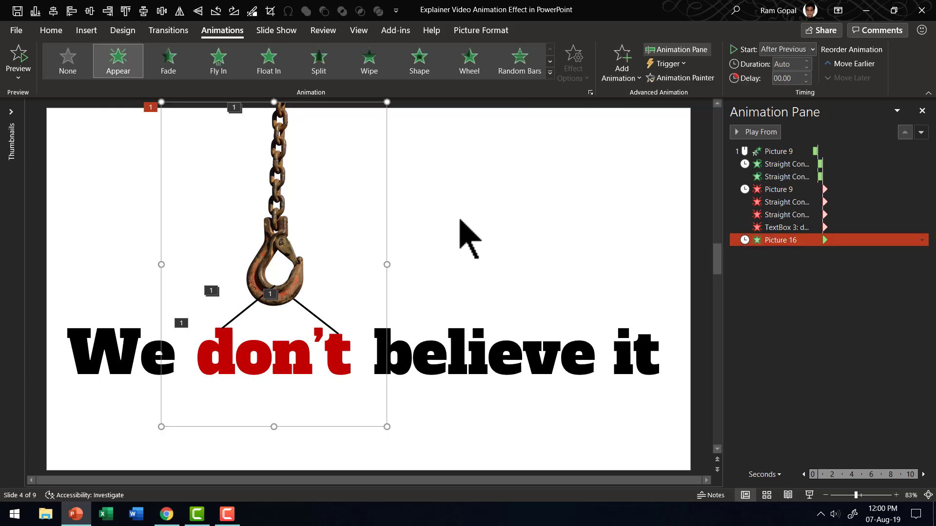
Add a Fly Out exit To Top on the hook picture, starting After Previous
click(625, 66)
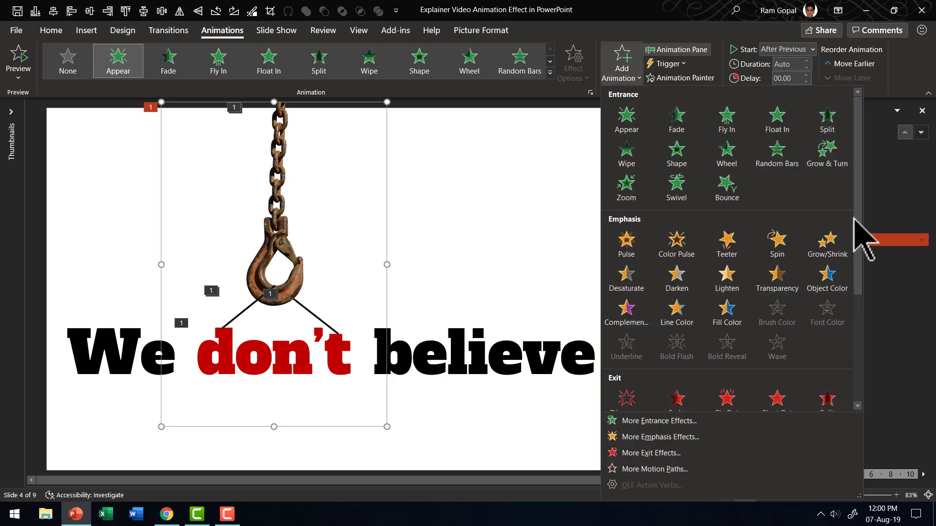
scroll(862, 264, down, 3)
key(Escape)
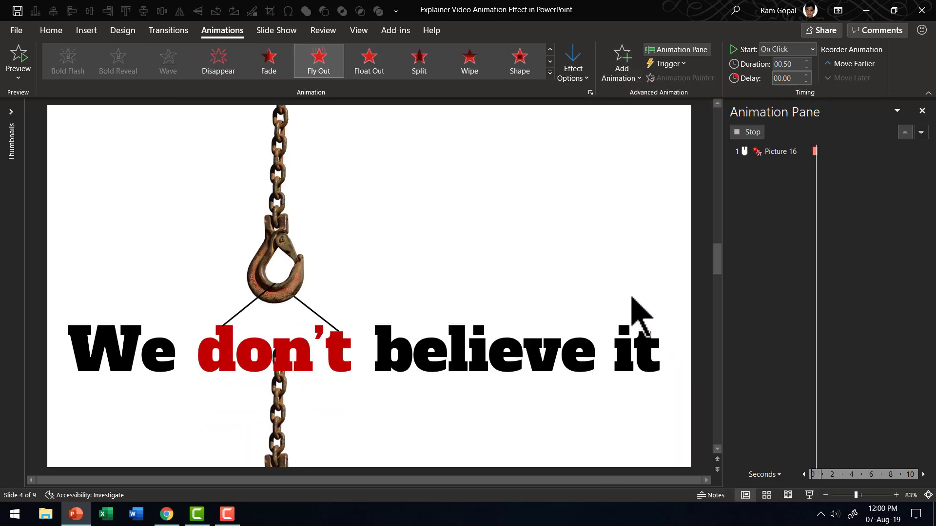
click(575, 78)
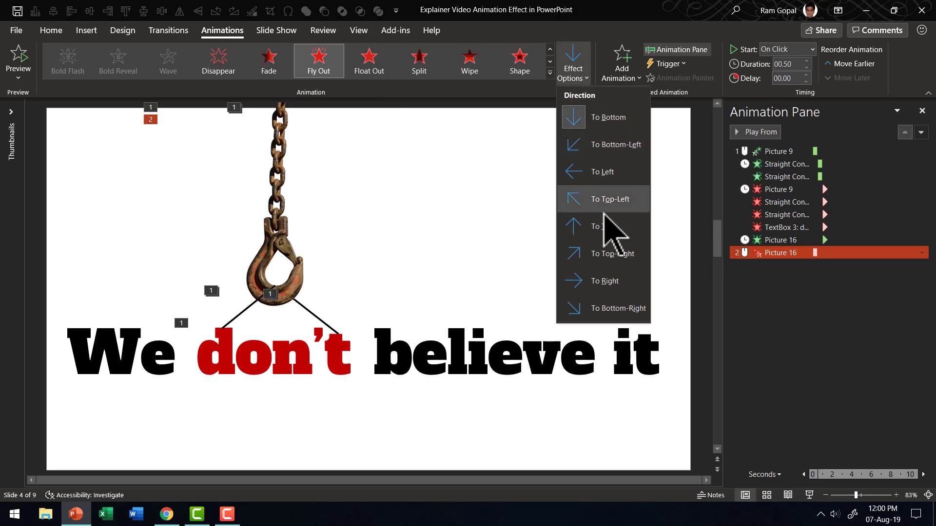
click(604, 227)
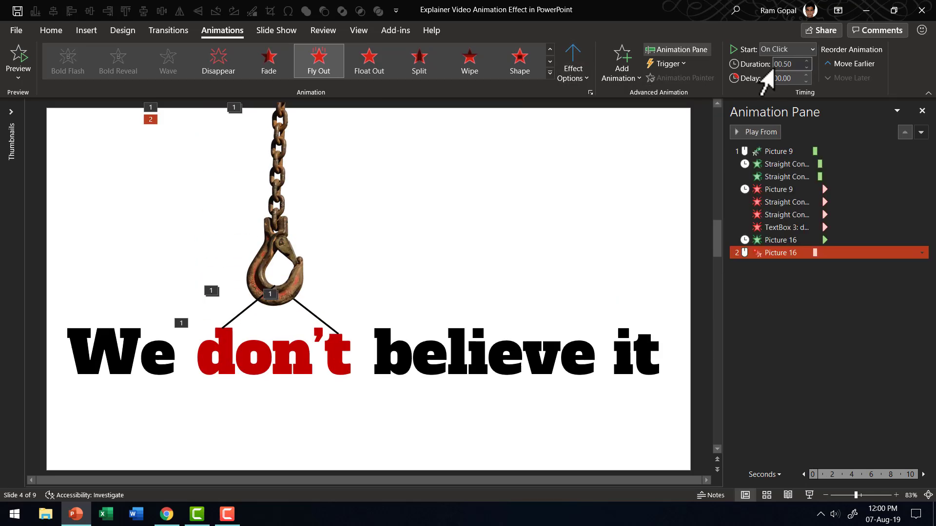
click(787, 49)
click(785, 97)
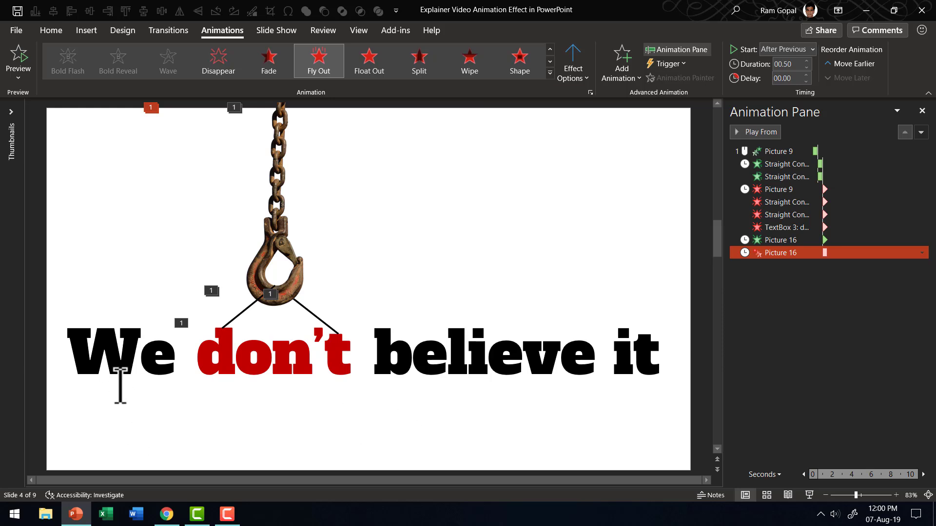
Give the 'We' text box a Lines motion path heading Right
click(113, 372)
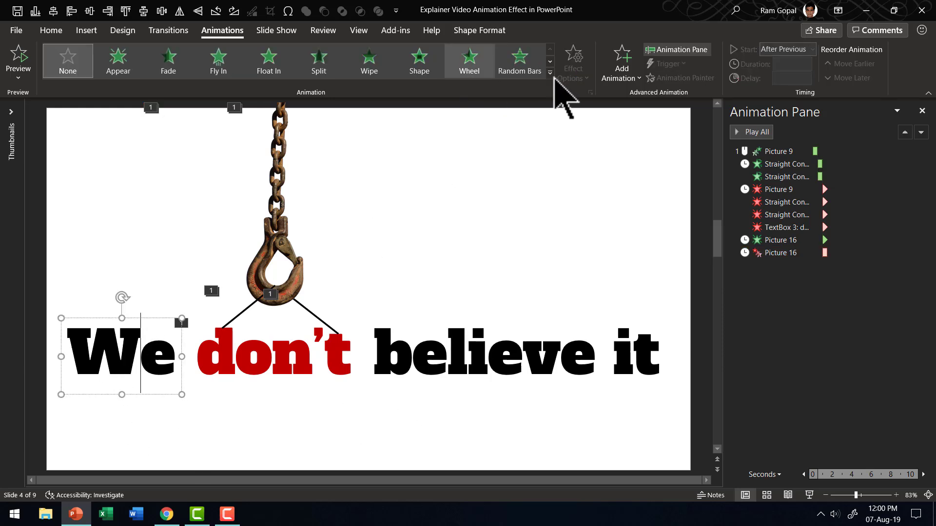
click(550, 73)
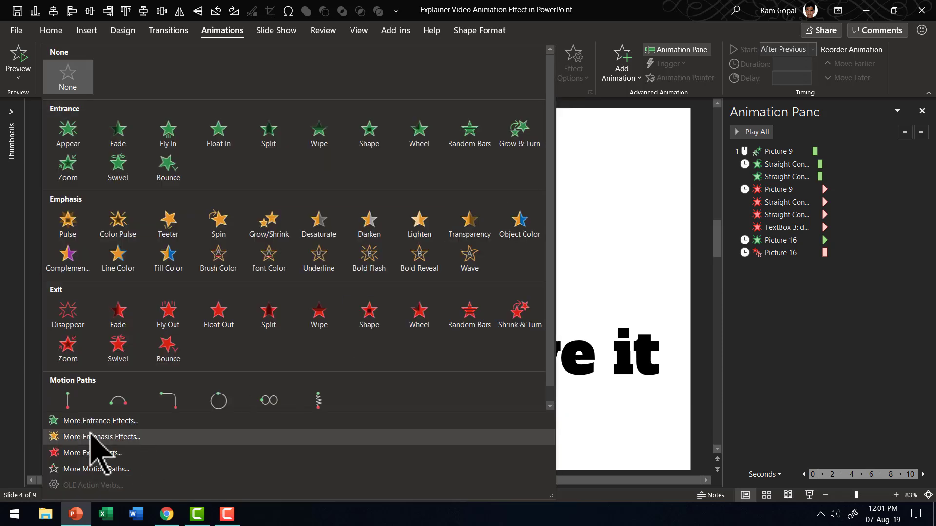
click(73, 404)
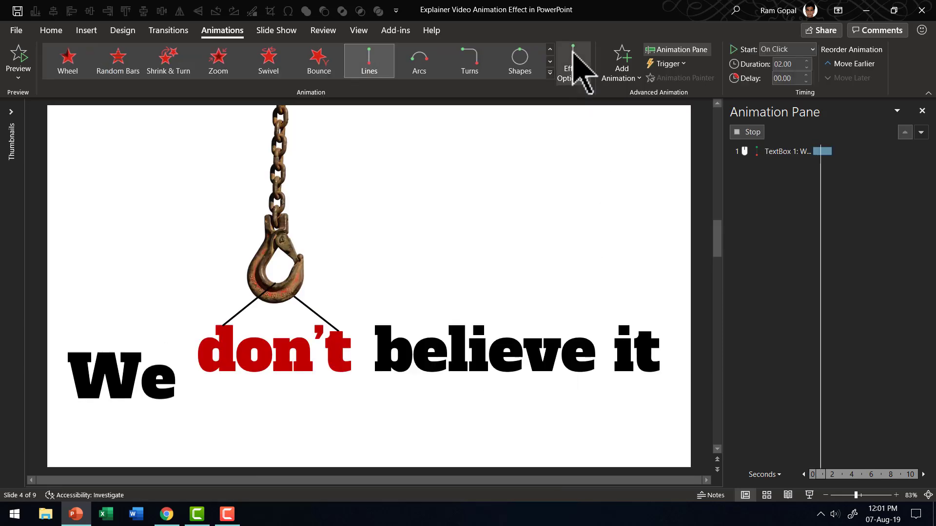
click(575, 68)
click(596, 170)
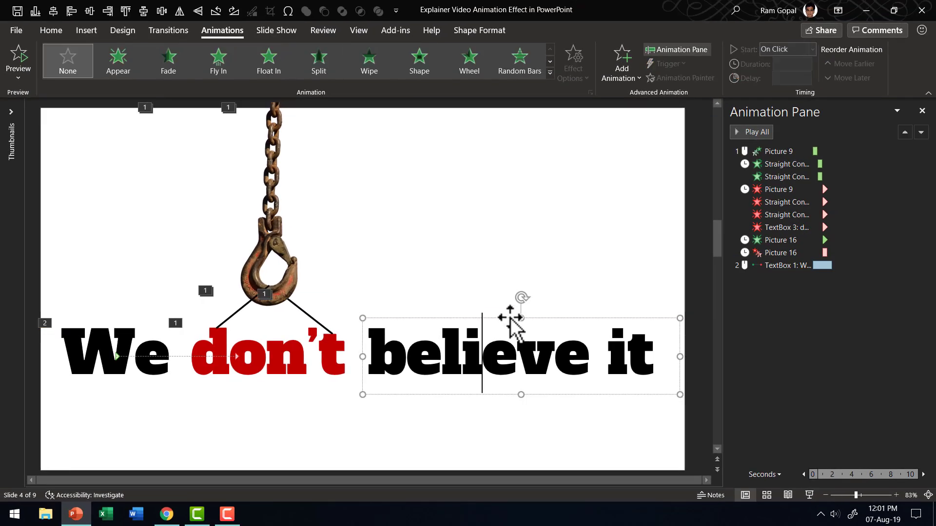
Give 'believe it' a leftward Lines motion path, dragging its end point right to stop beside 'We'
click(511, 319)
click(549, 73)
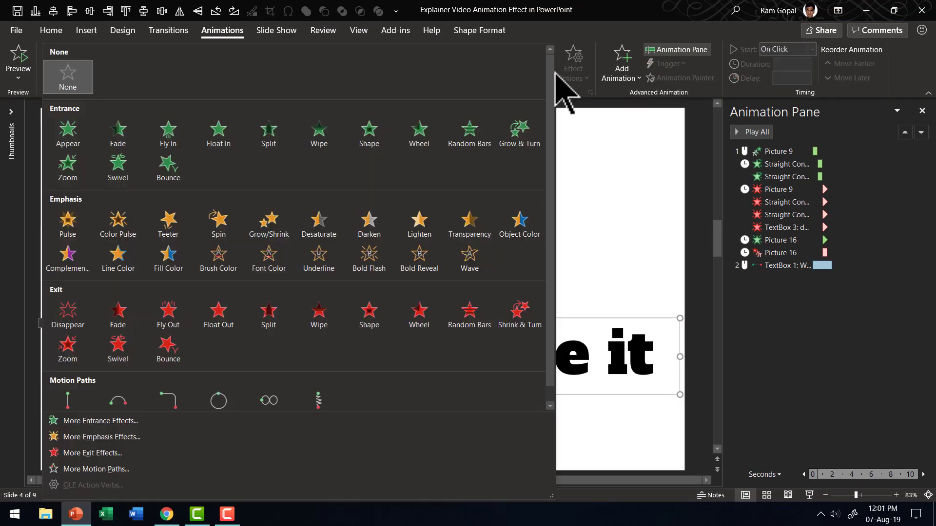
click(115, 405)
click(580, 73)
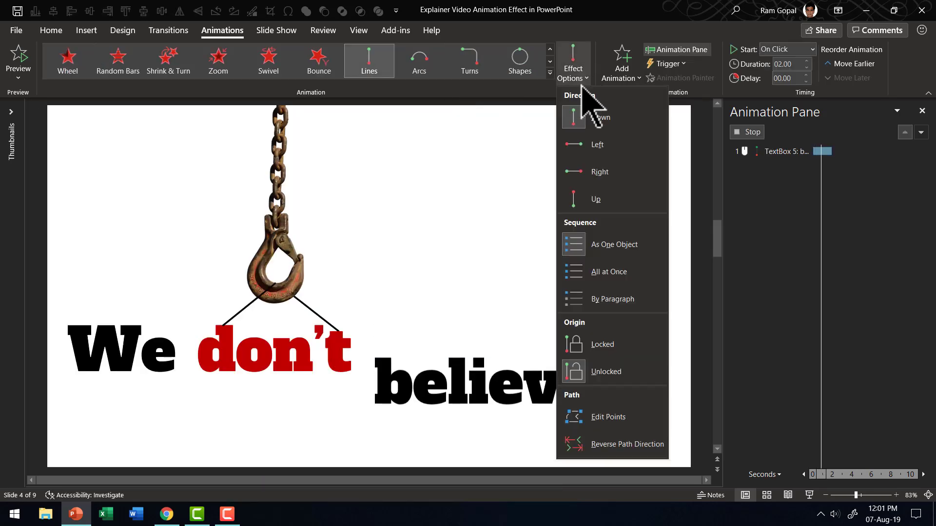
click(602, 152)
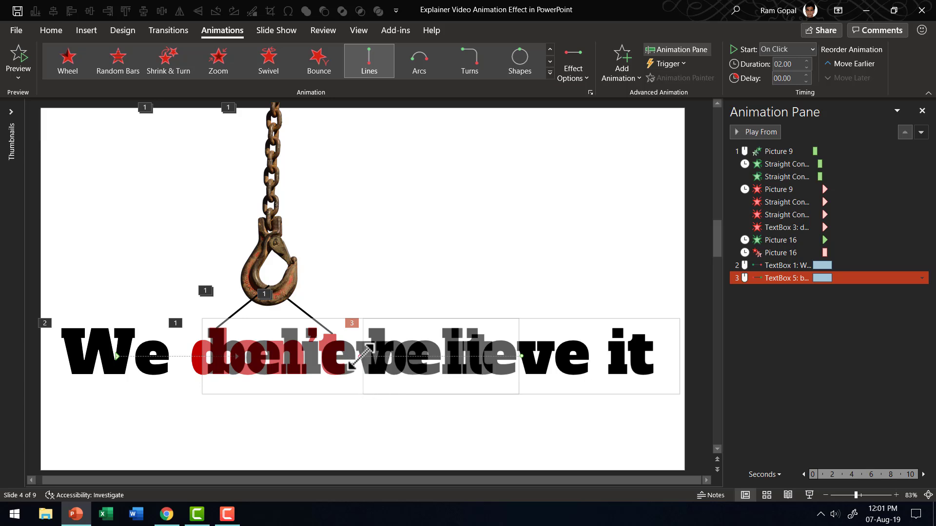
drag(360, 358, 438, 356)
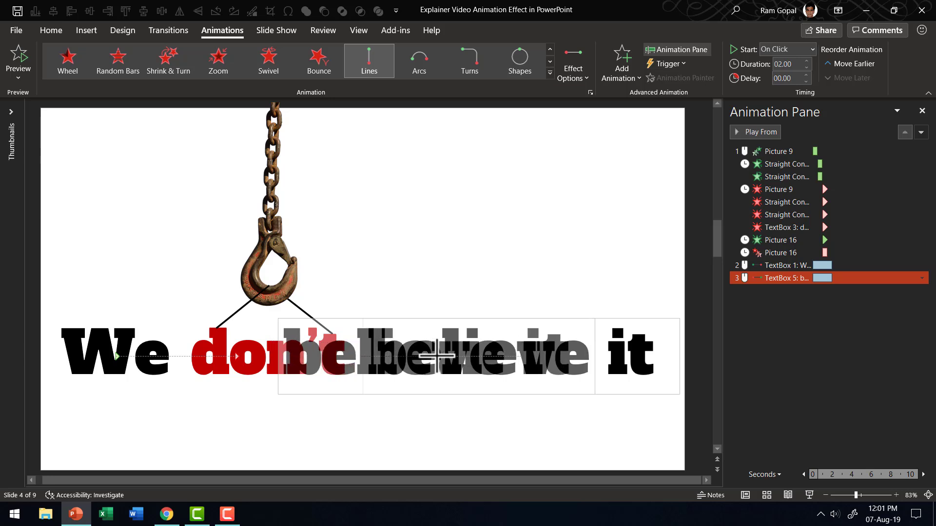
drag(437, 356, 438, 357)
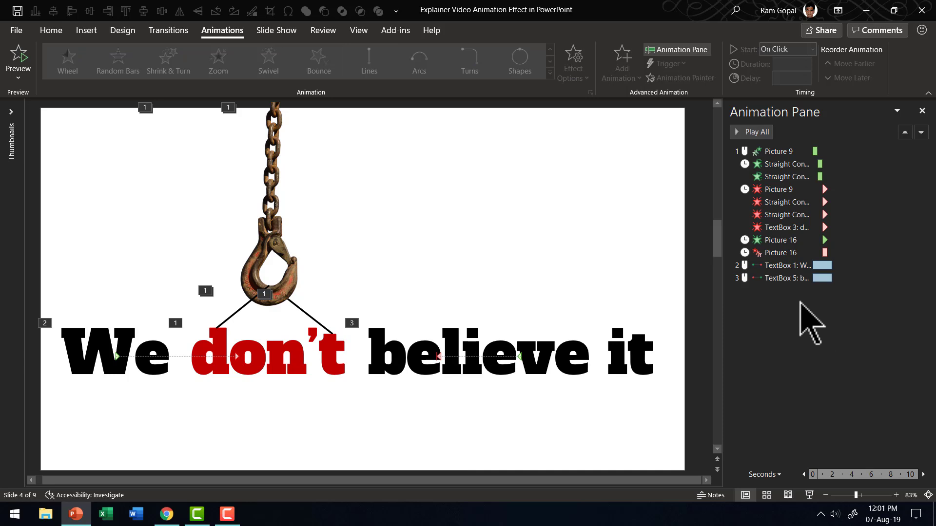
Set both the 'We' and 'believe it' motion paths to start With Previous
click(772, 266)
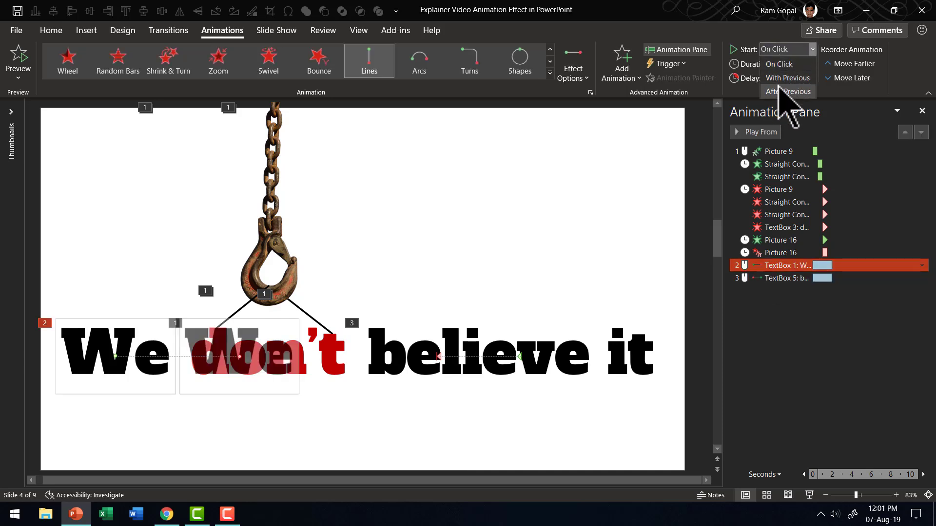
click(778, 278)
click(785, 50)
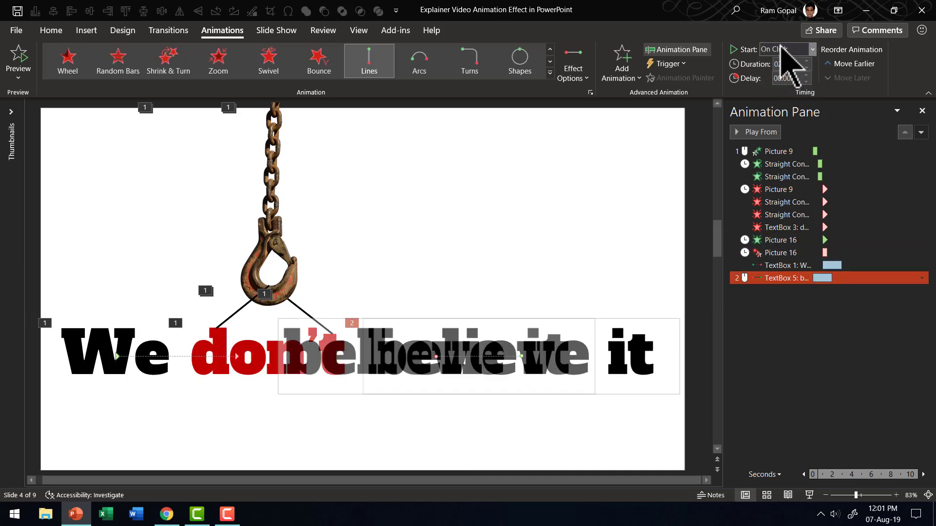
click(787, 78)
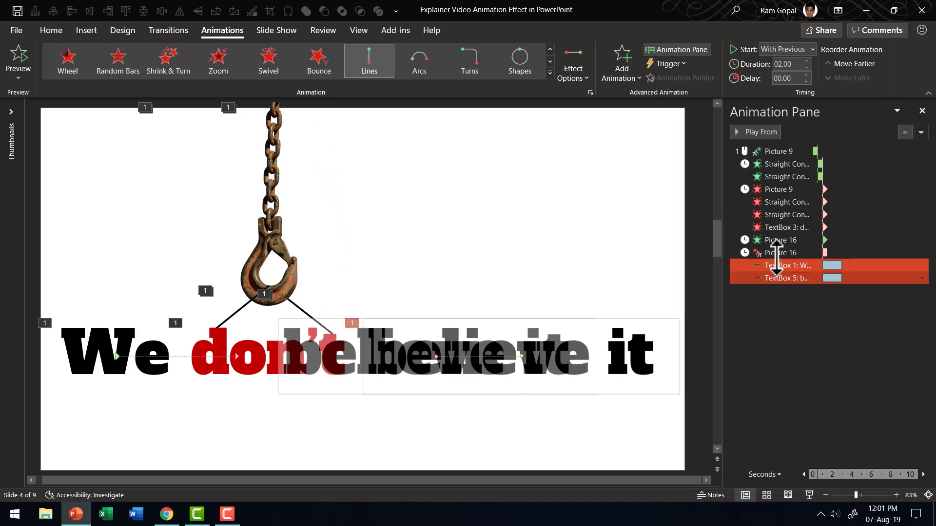
Lengthen the hook picture's Fly Out exit duration to 02.00
ctrl+click(778, 253)
click(778, 253)
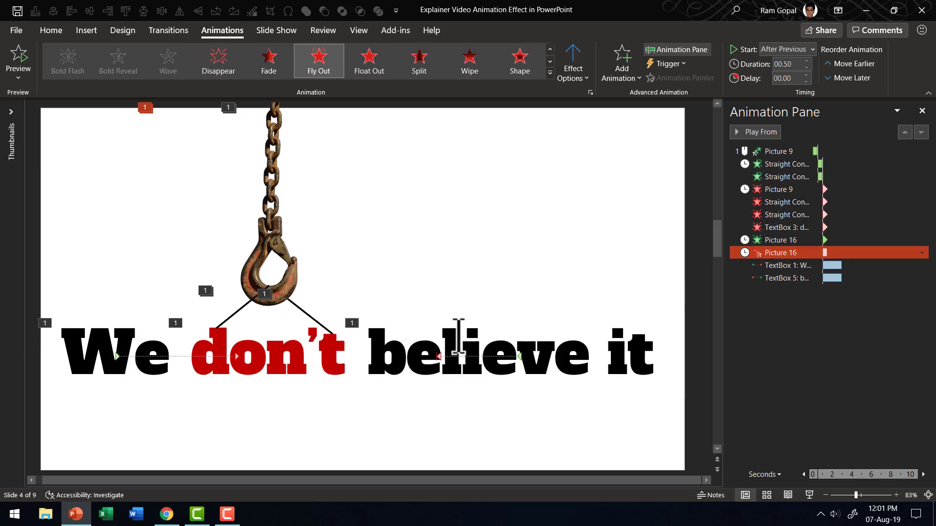
ctrl+click(812, 266)
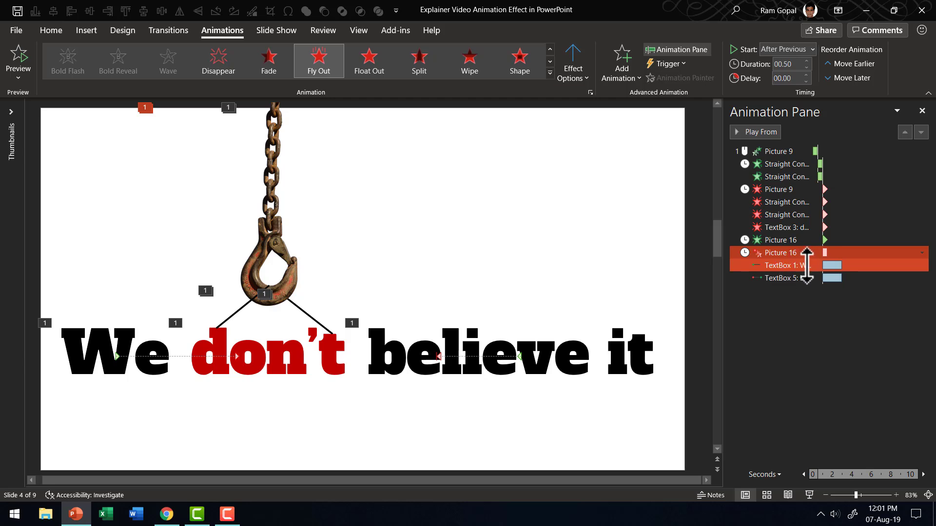
ctrl+click(806, 265)
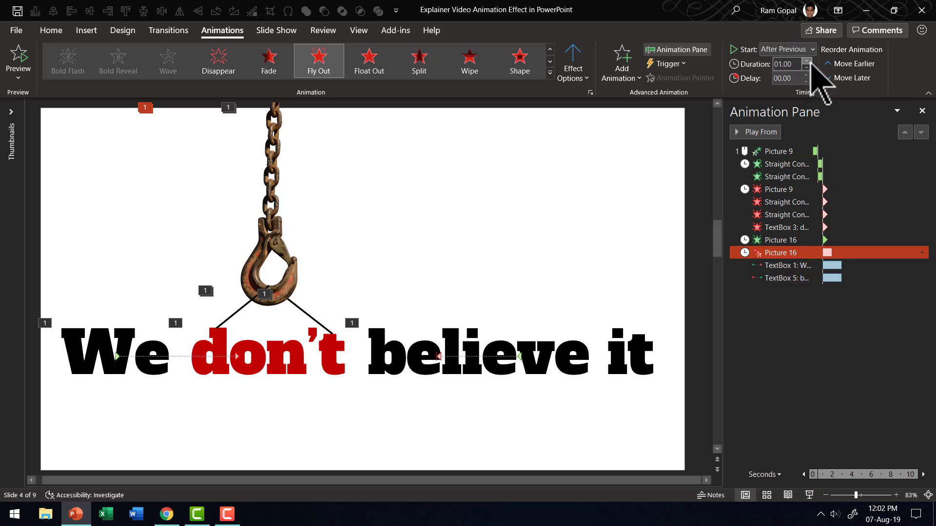
click(811, 63)
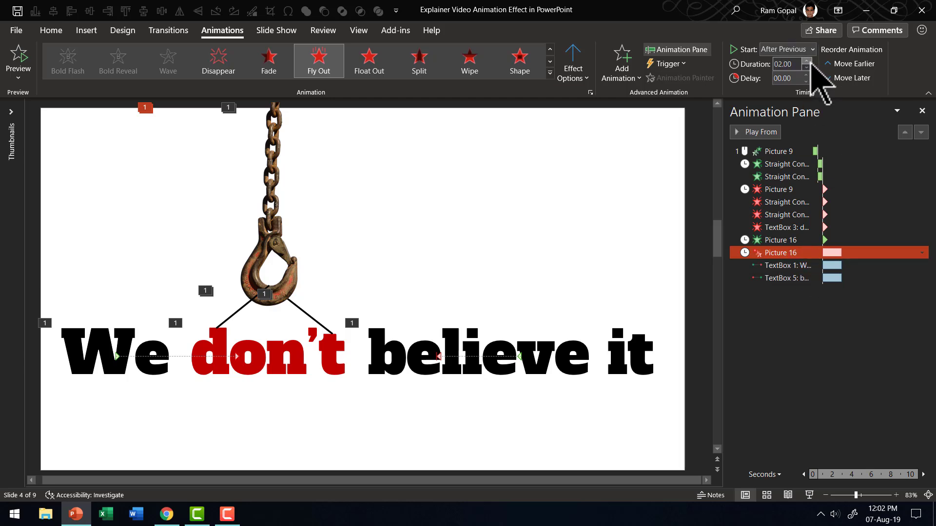
click(588, 438)
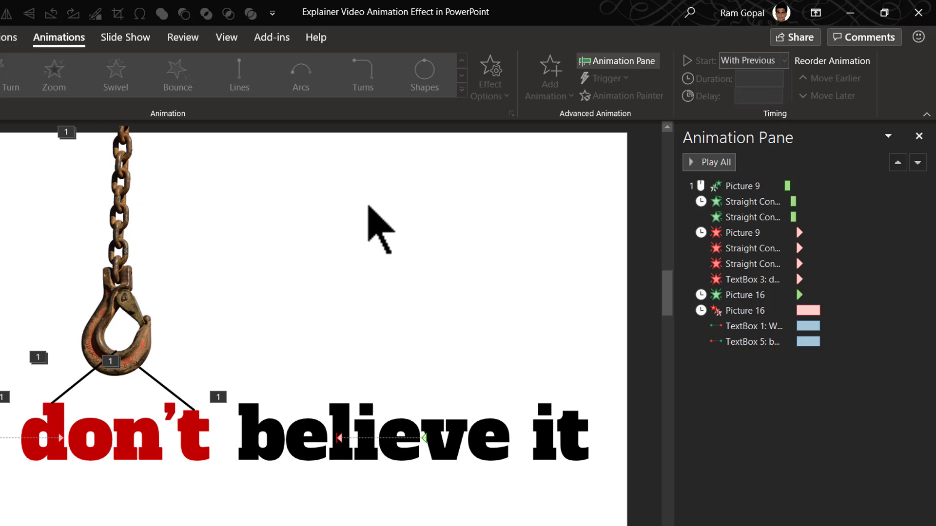
click(731, 311)
mouse_move(736, 295)
mouse_down()
mouse_move(737, 234)
mouse_move(731, 296)
mouse_up()
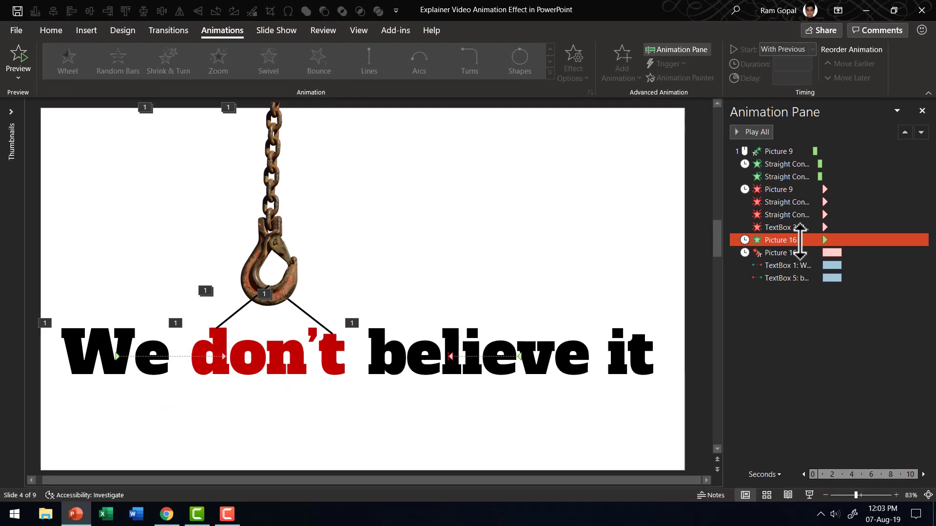
drag(791, 248, 773, 265)
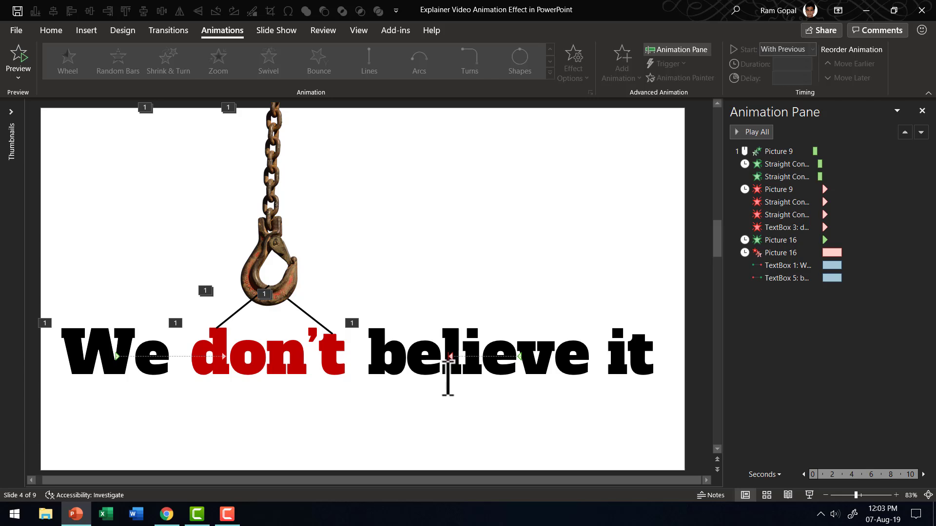
Select and then deselect the 'We' motion path in the Animation Pane
click(791, 265)
click(679, 355)
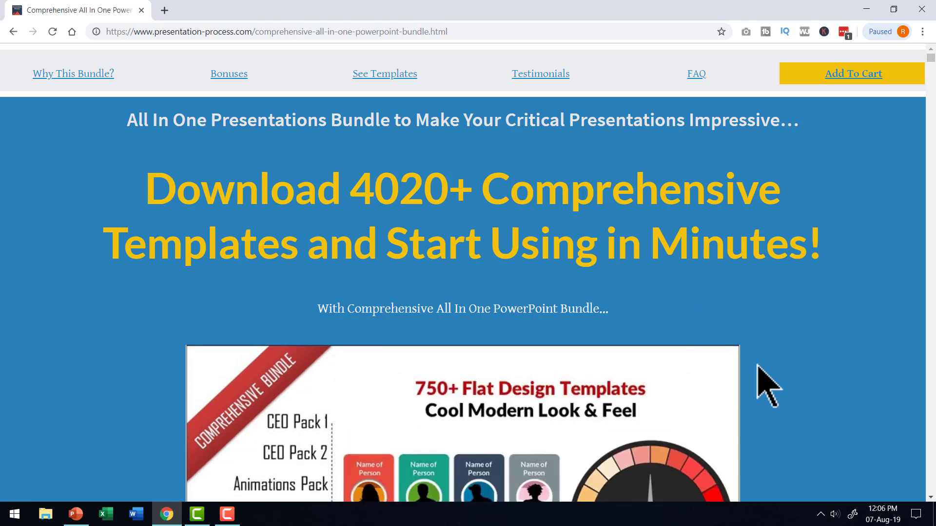
Scroll down the bundle page to the included-items list starting with CEO Pack 1 charts
scroll(781, 355, down, 5)
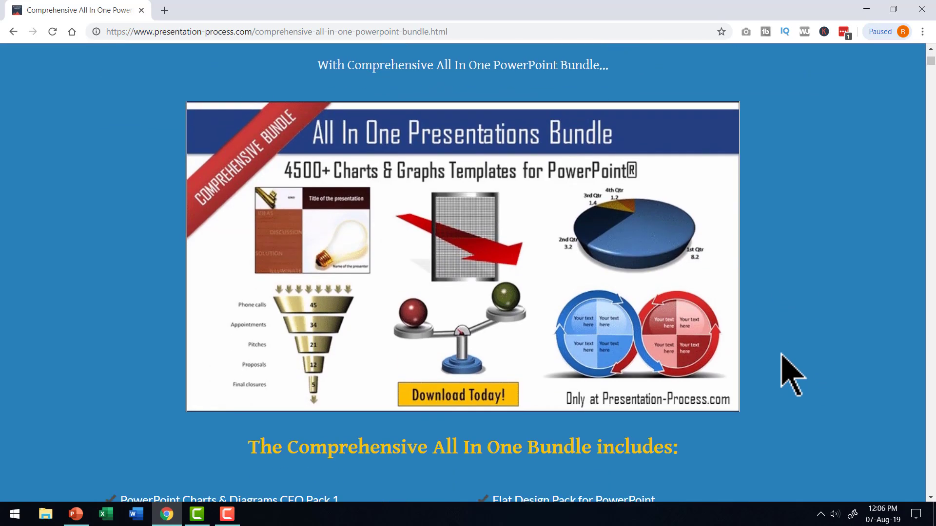